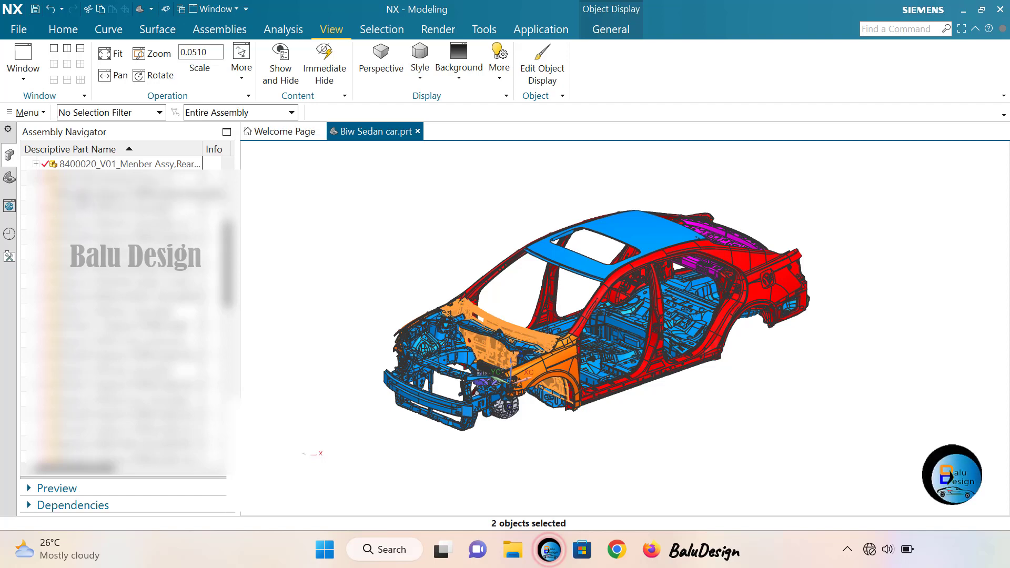
- Select all car body sub-assemblies of the sedan and hide them, leaving only the engine displayed
left_click(79, 179, "shift")
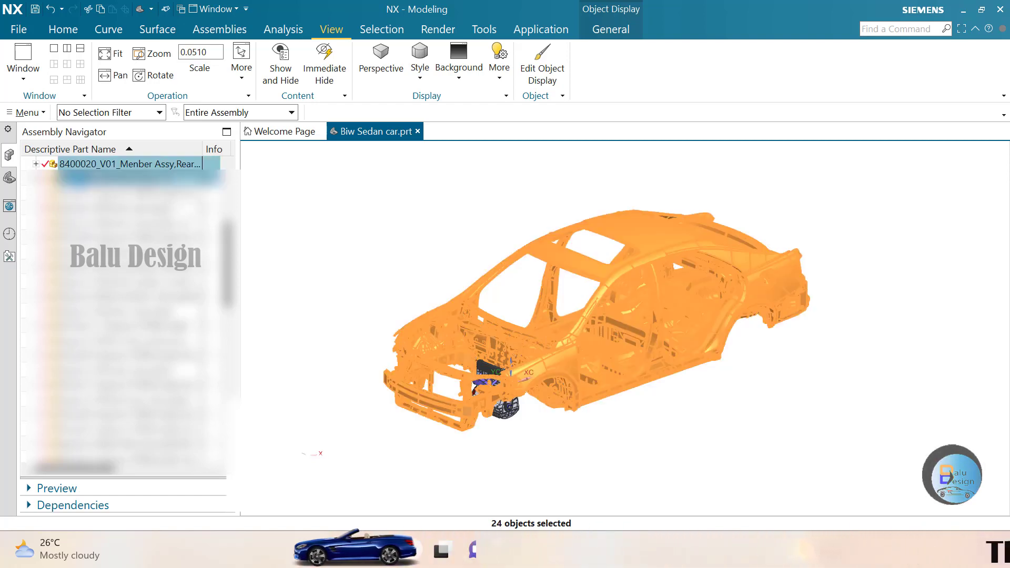
right_click(79, 180)
left_click(121, 132)
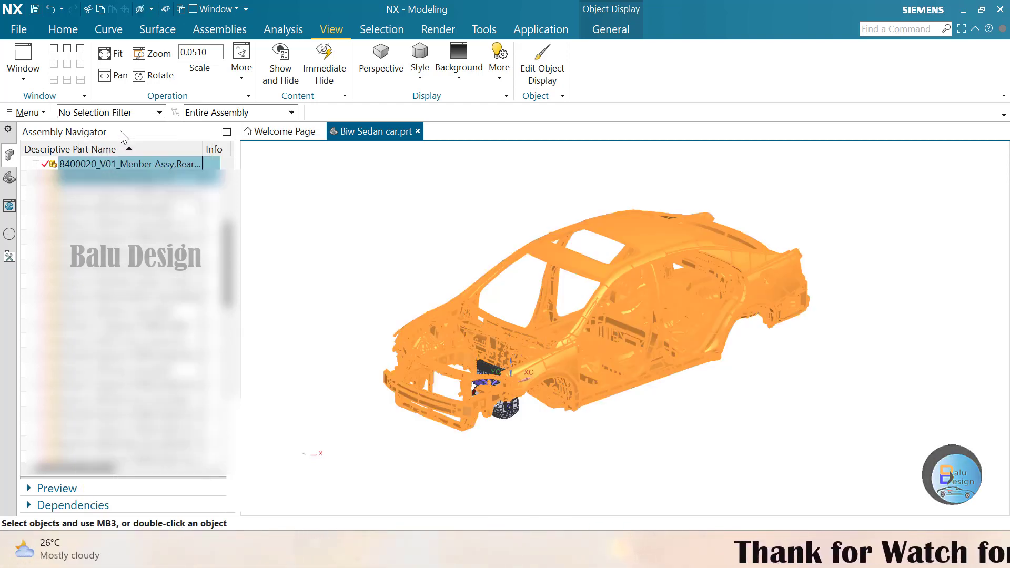
key("ctrl+b")
- Examine the isolated engine up close from its front, side and flywheel end
scroll(468, 423, "up", 2)
scroll(468, 424, "up", 2)
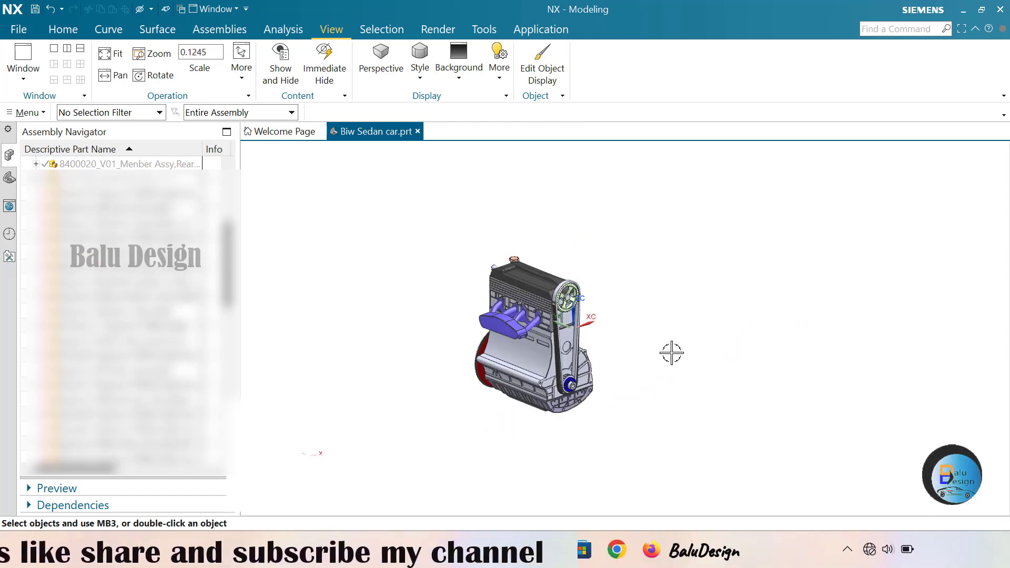
middle_click_drag(670, 350, 763, 301)
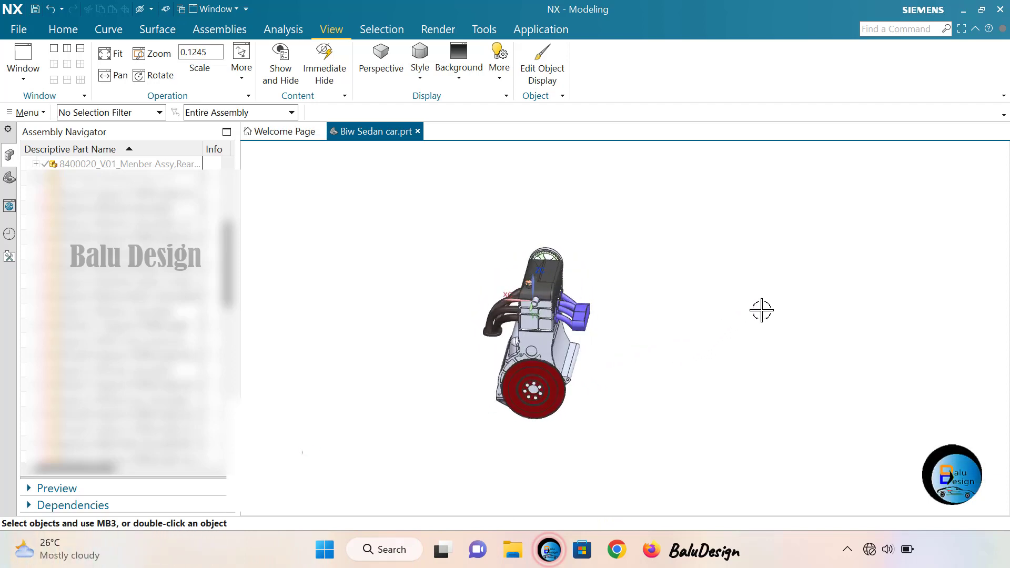
middle_click_drag(597, 418, 715, 280)
middle_click_drag(594, 408, 627, 392)
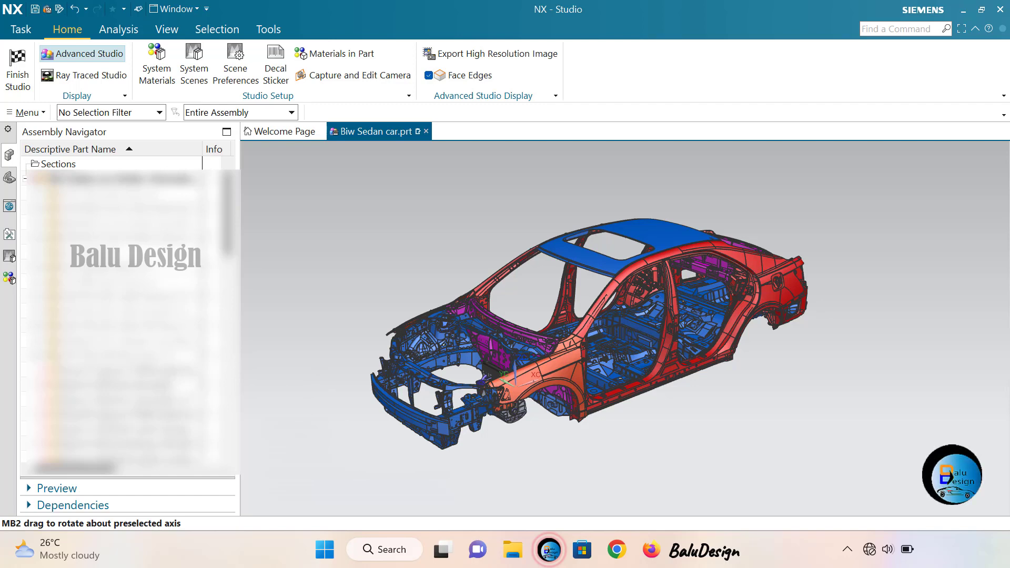
- Examine the complete sedan body in the Studio display from the front and side
middle_click_drag(516, 342, 605, 342)
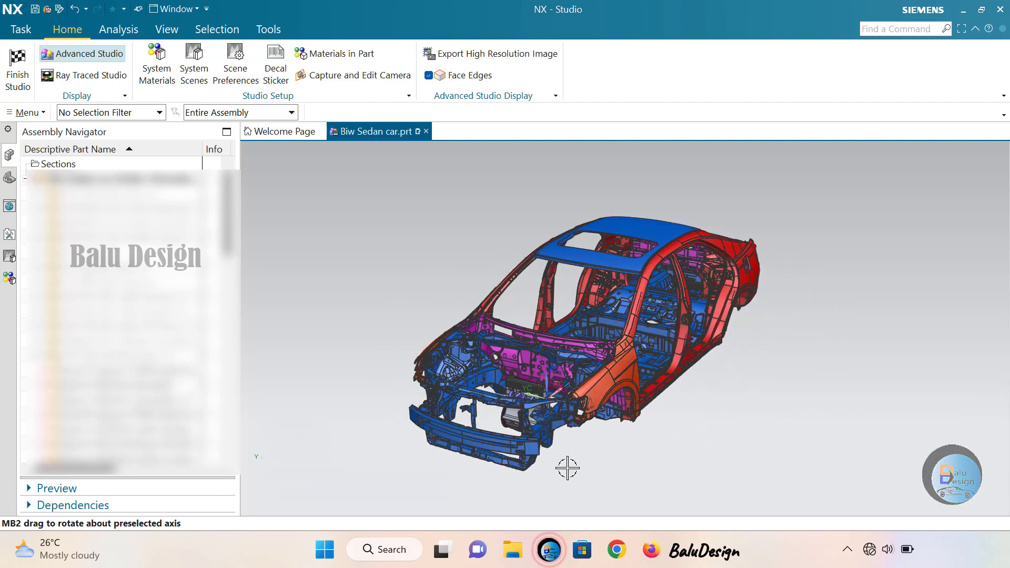
middle_click_drag(568, 471, 546, 395)
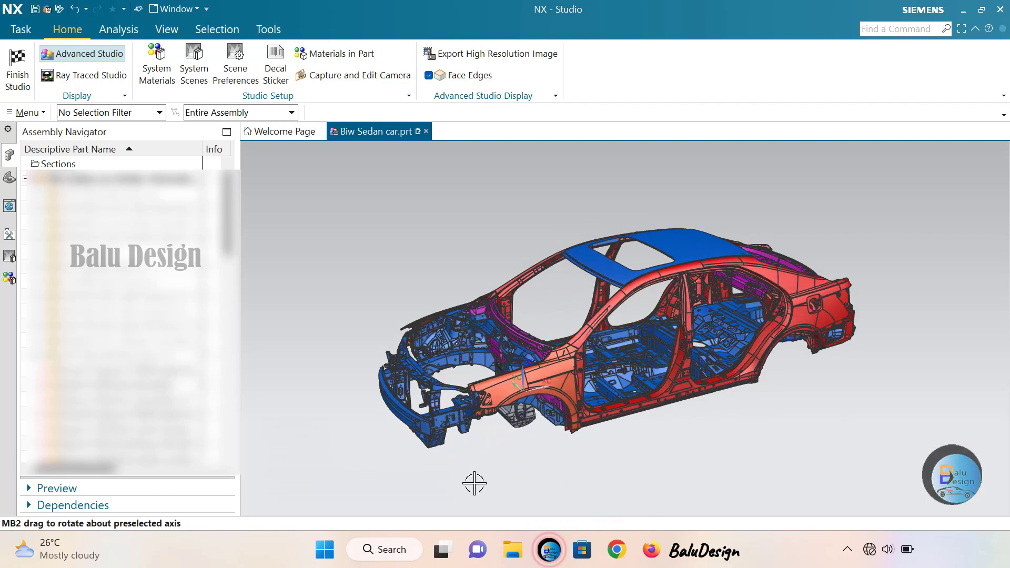
middle_click_drag(474, 483, 484, 224)
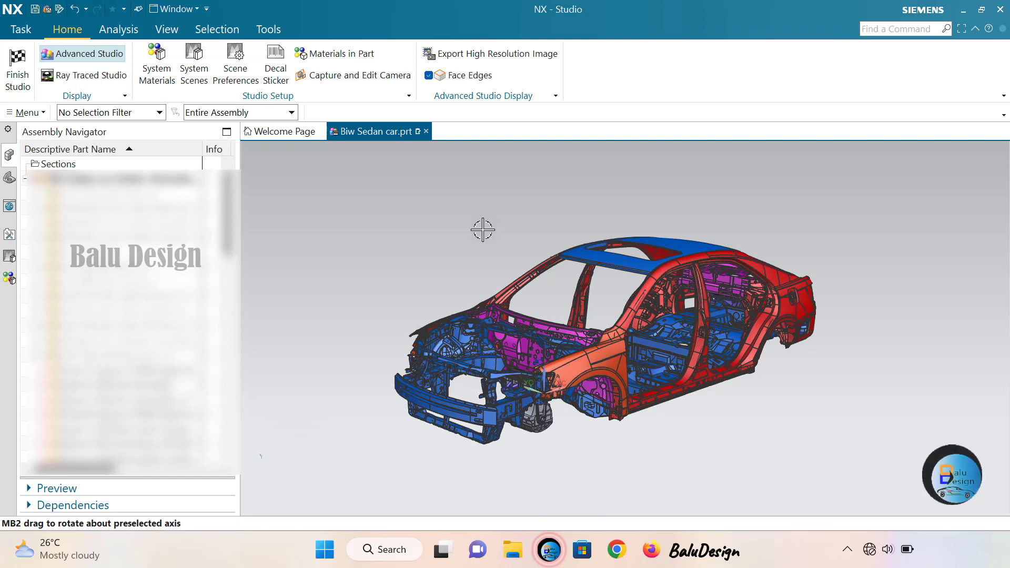
scroll(601, 461, "up", 2)
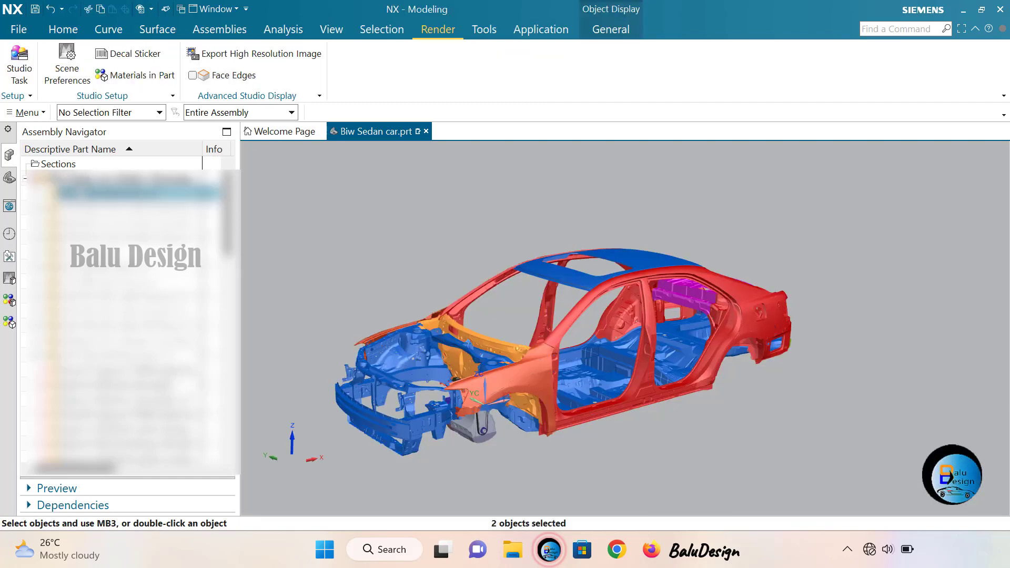
- Open the dash sub-assembly of the sedan body in its own window
right_click(78, 192)
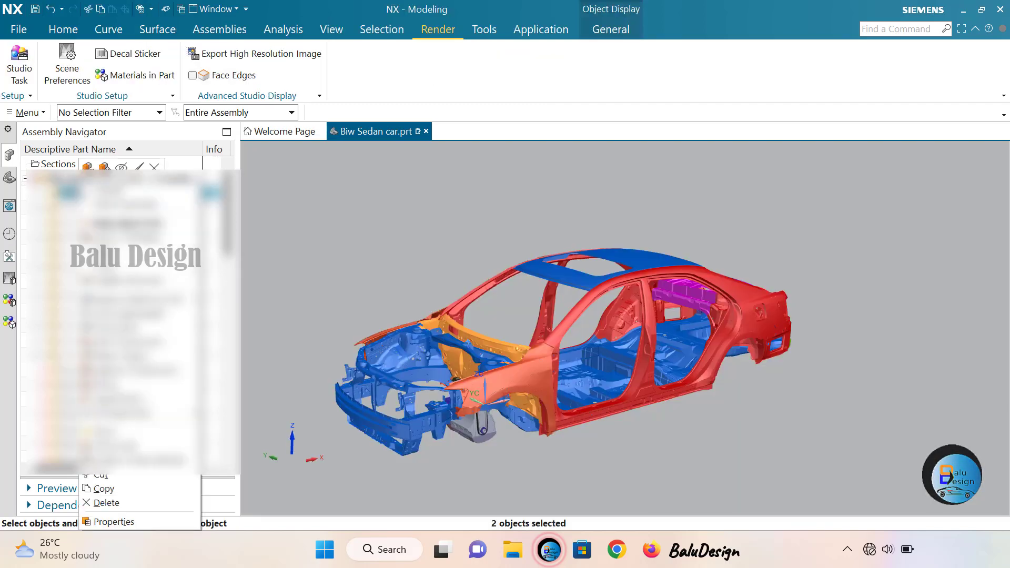
mouse_move(132, 257)
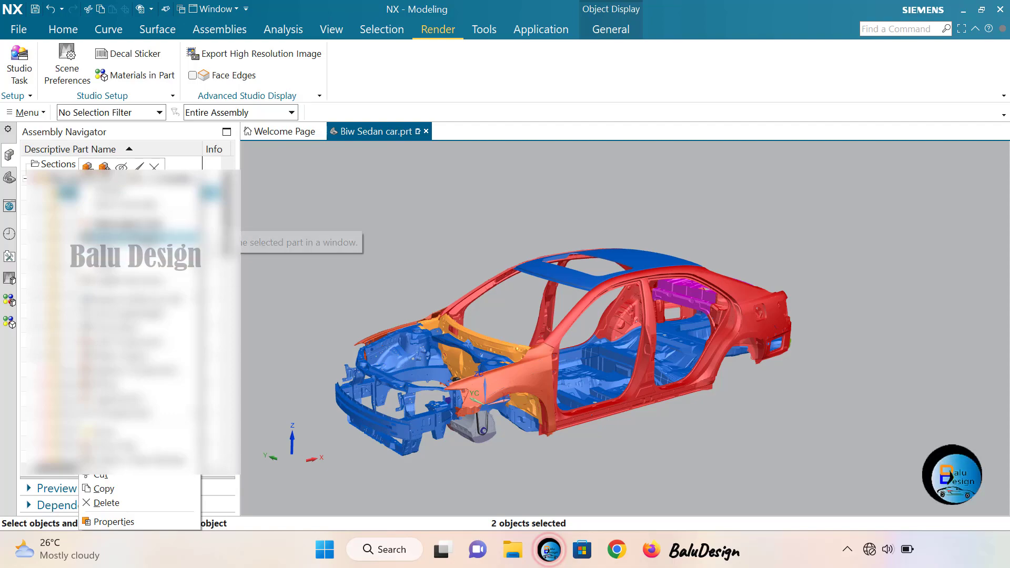
left_click(138, 237)
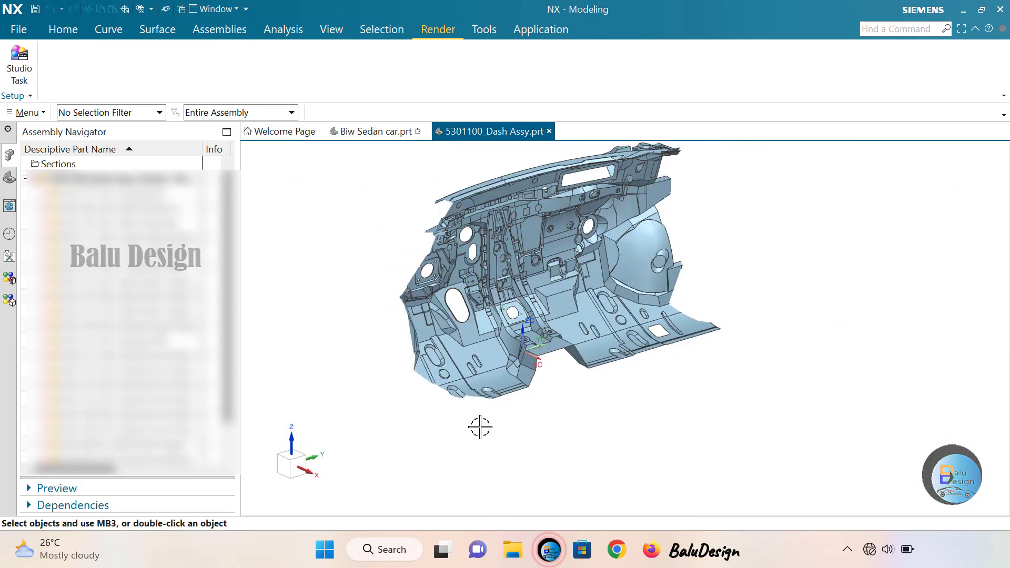
- Examine the whole dash assembly from its front and rear sides, including the upper dash member
middle_click_drag(480, 427, 564, 427)
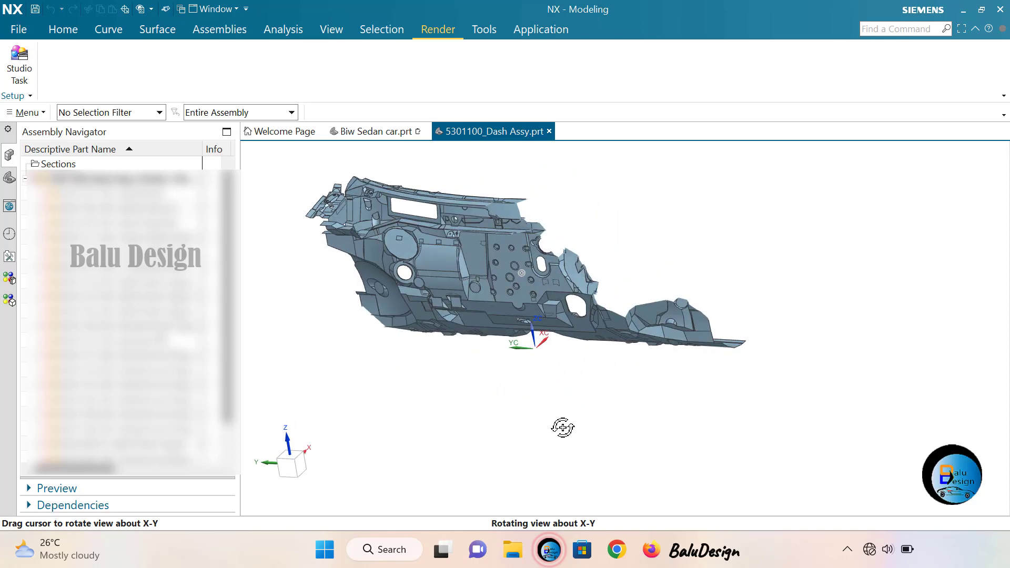
scroll(556, 428, "down", 3)
scroll(499, 390, "up", 2)
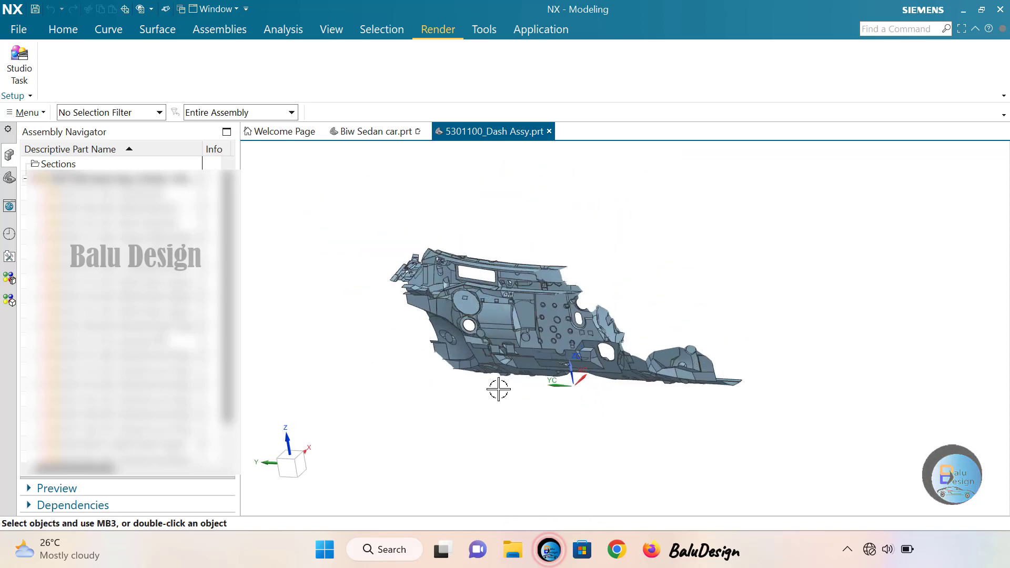
right_click(671, 228)
left_click(693, 236)
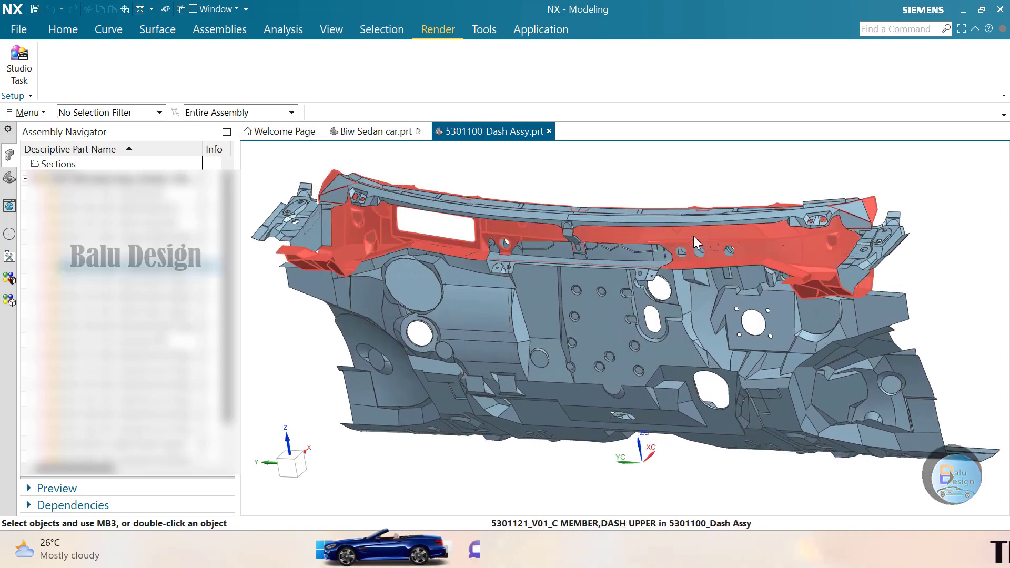
scroll(523, 460, "down", 2)
middle_click_drag(516, 456, 440, 460)
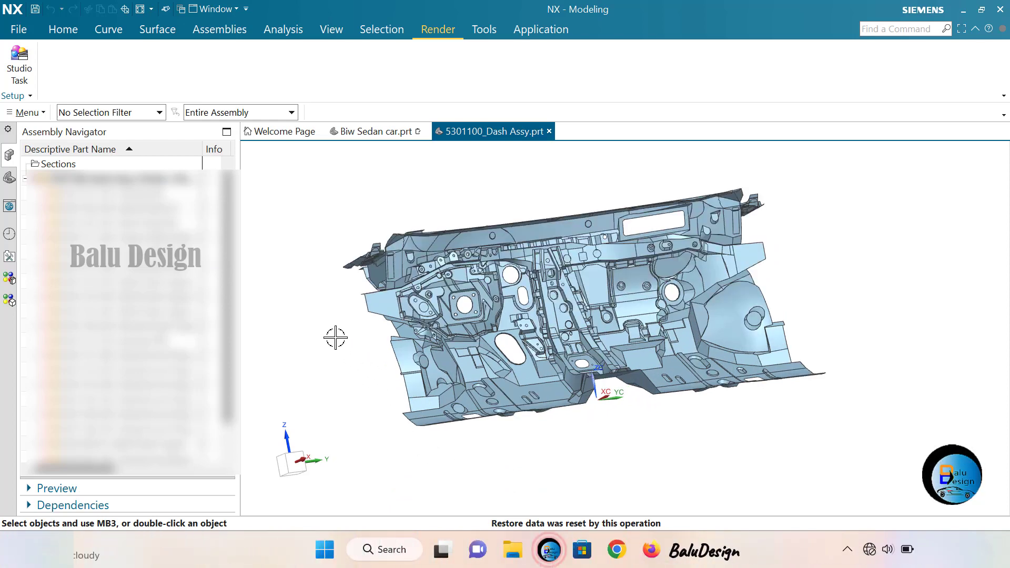
middle_click_drag(350, 338, 421, 360)
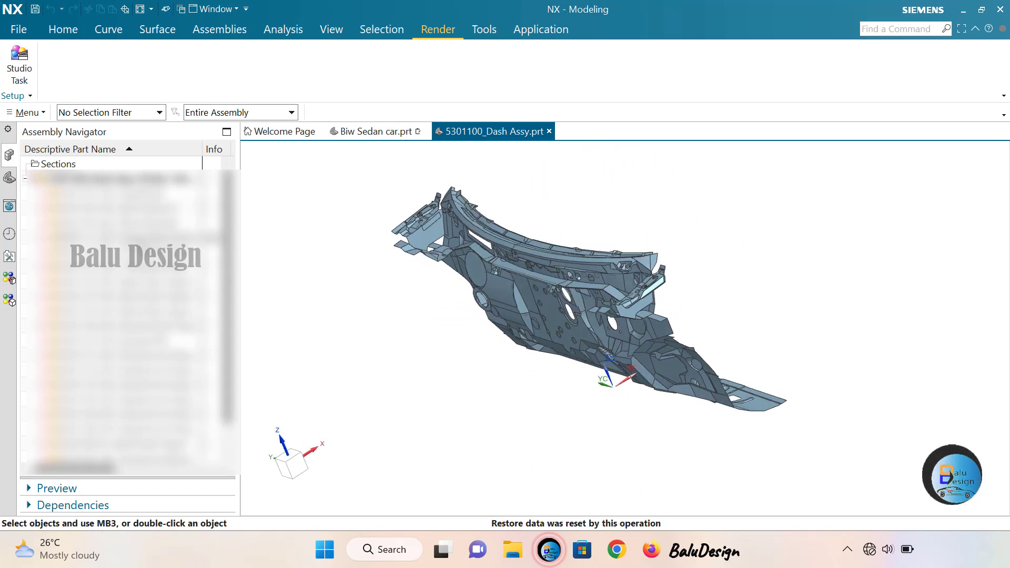
- Return to the Biw Sedan car assembly and highlight the dash, front-end structure and fender components one after another
right_click(92, 180)
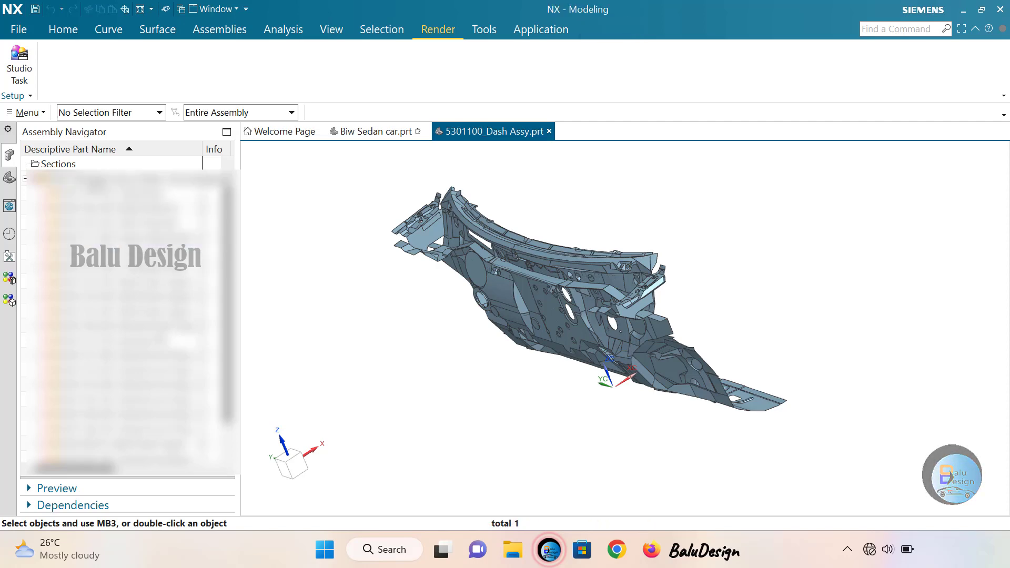
left_click(371, 130)
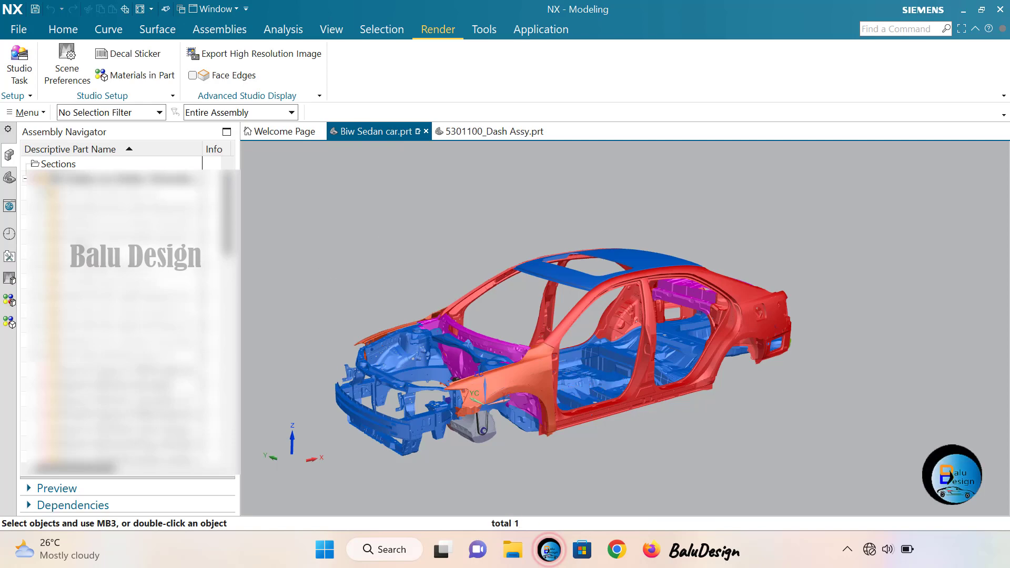
left_click(82, 209)
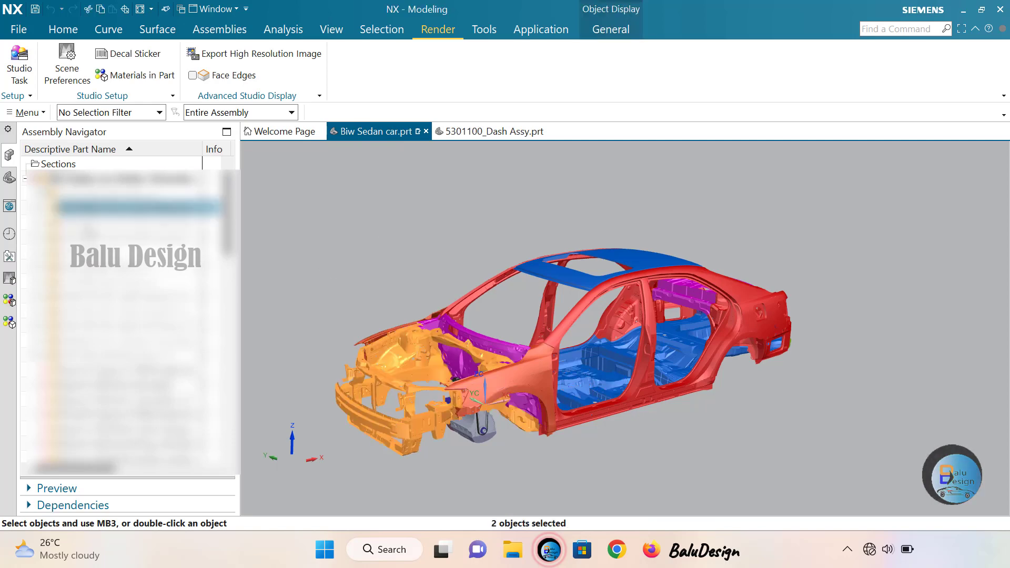
left_click(90, 225)
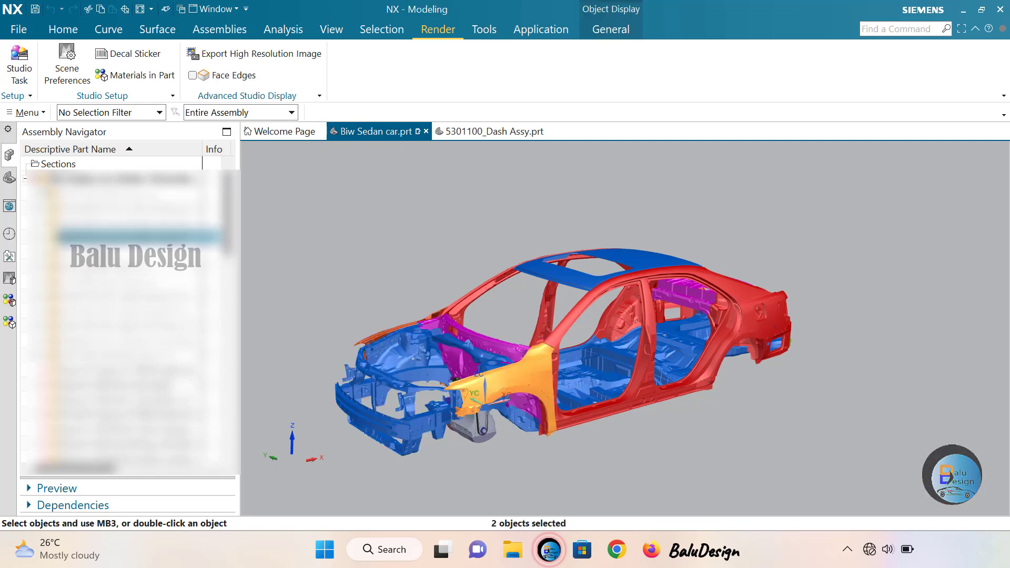
left_click(98, 251)
left_click(100, 267)
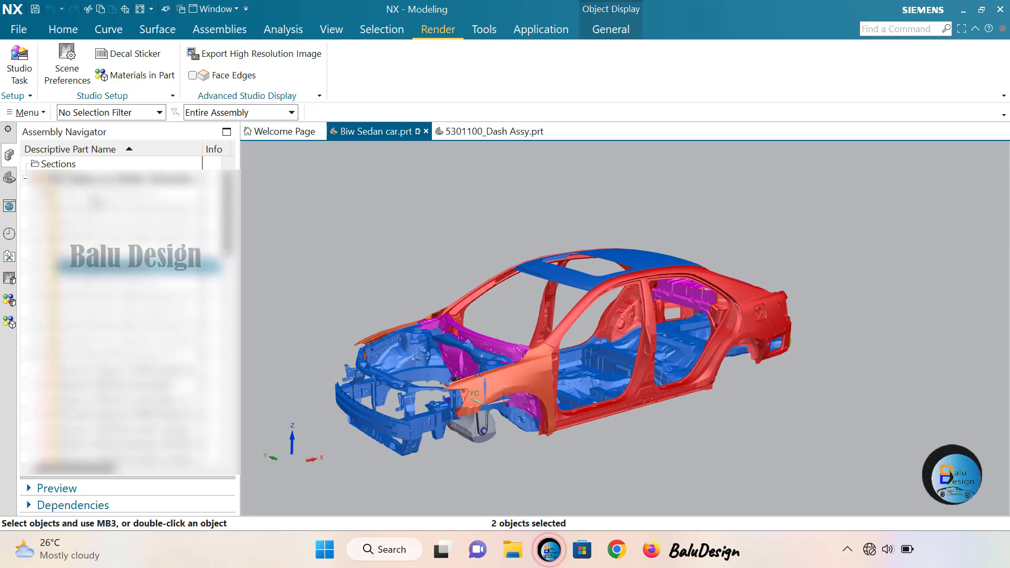
left_click(91, 196)
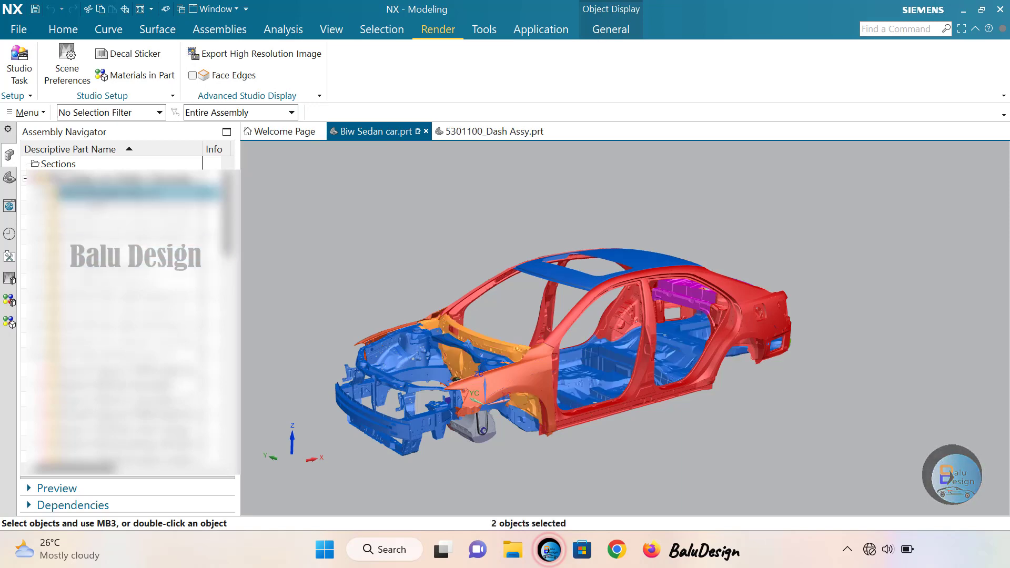
left_click(104, 211)
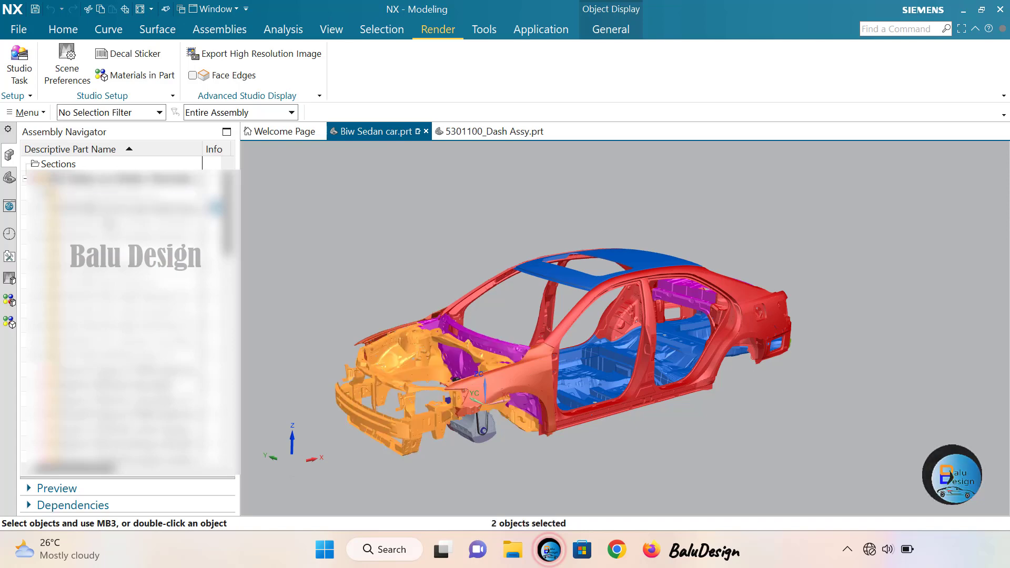
left_click(111, 224)
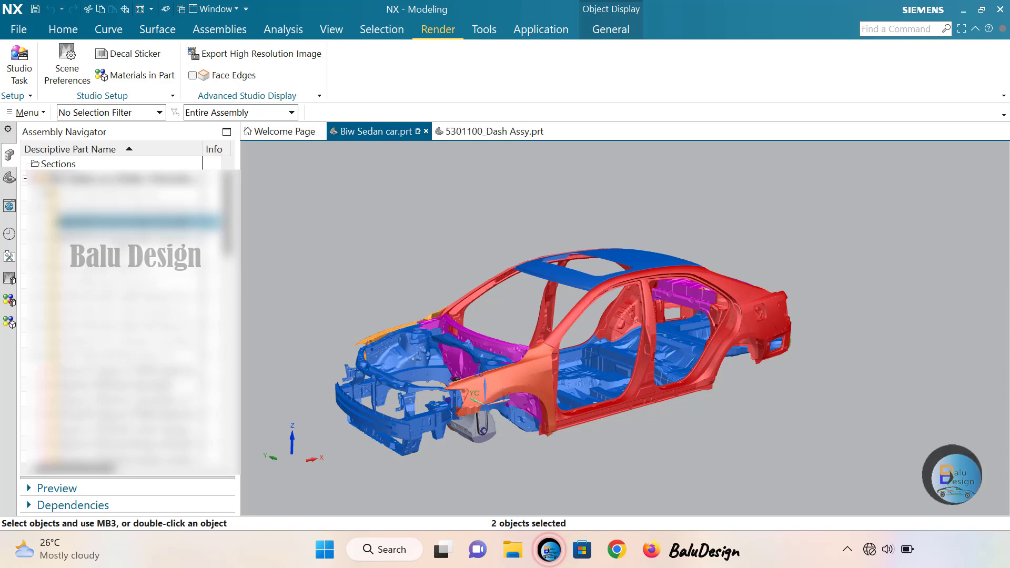
- Open the floor sub-assembly of the sedan body in its own window
left_click(137, 252)
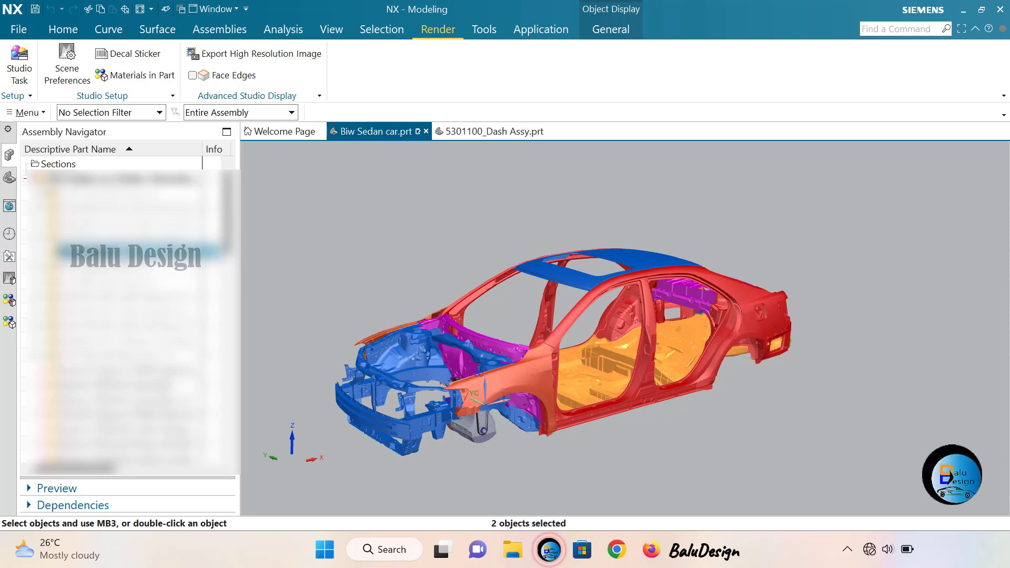
right_click(113, 253)
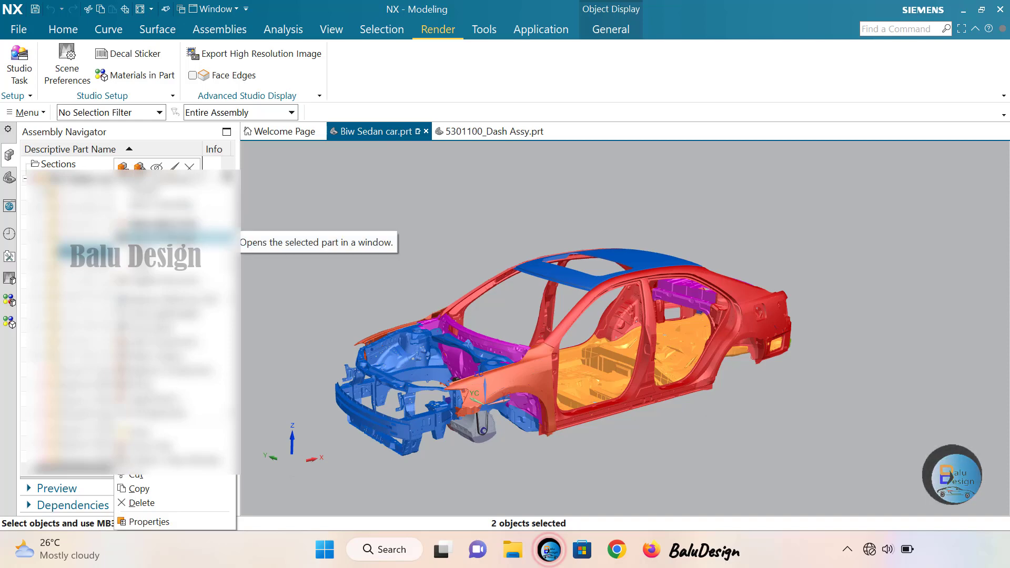
left_click(174, 237)
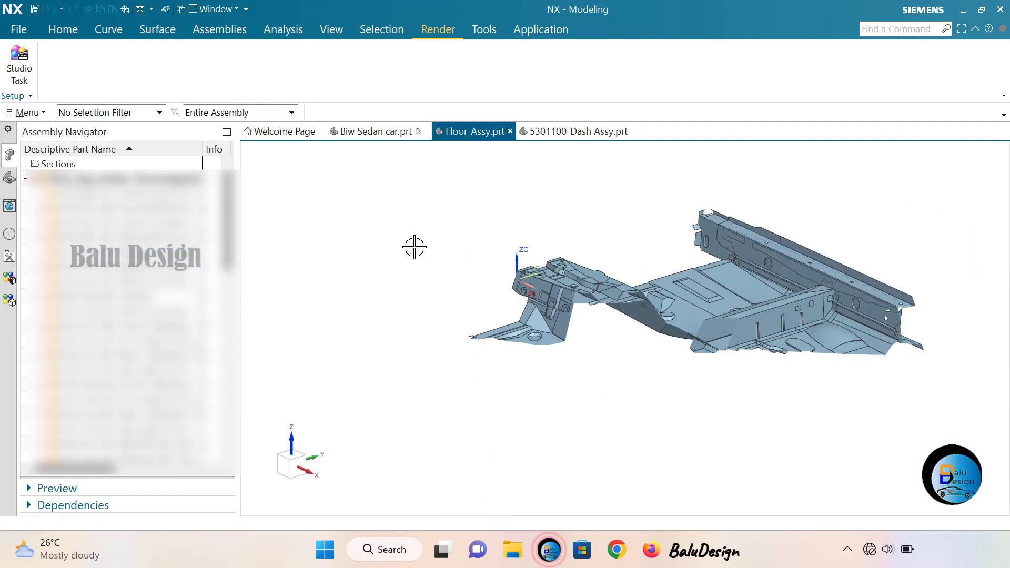
- Examine the whole floor assembly from above and its left-hand mid sill up close
right_click(415, 250)
left_click(443, 255)
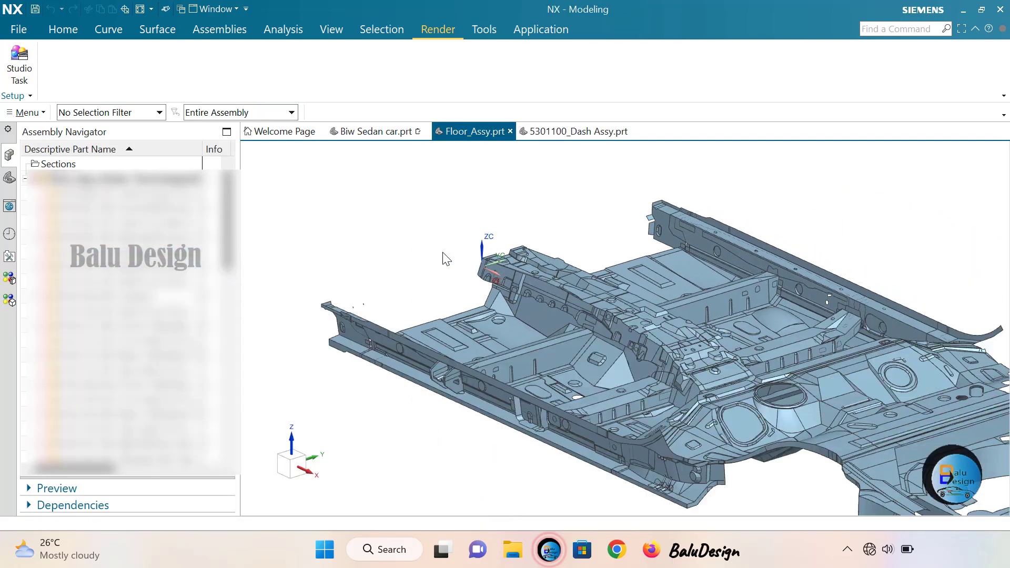
scroll(514, 327, "down", 3)
middle_click_drag(492, 393, 579, 401)
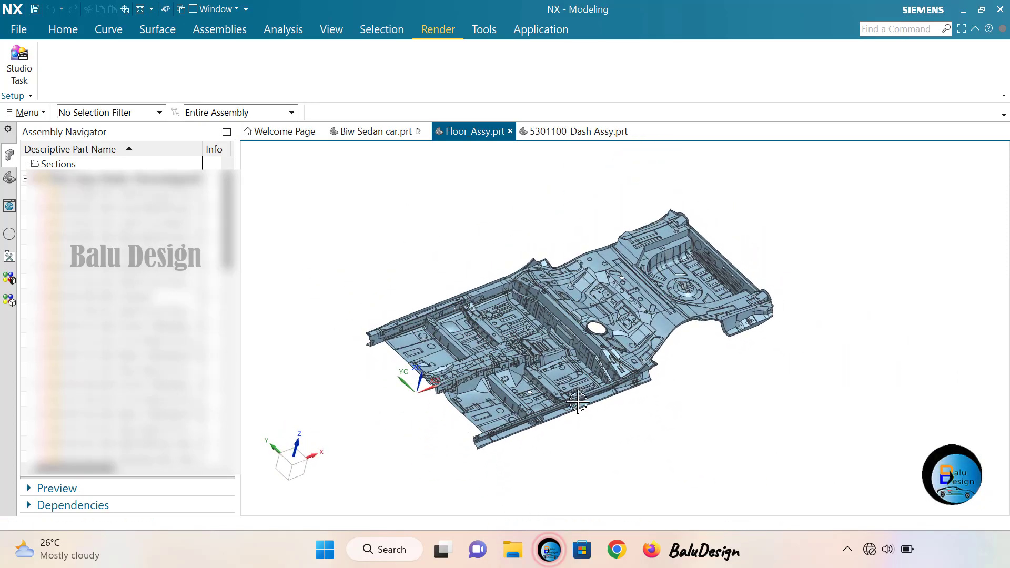
scroll(579, 401, "up", 8)
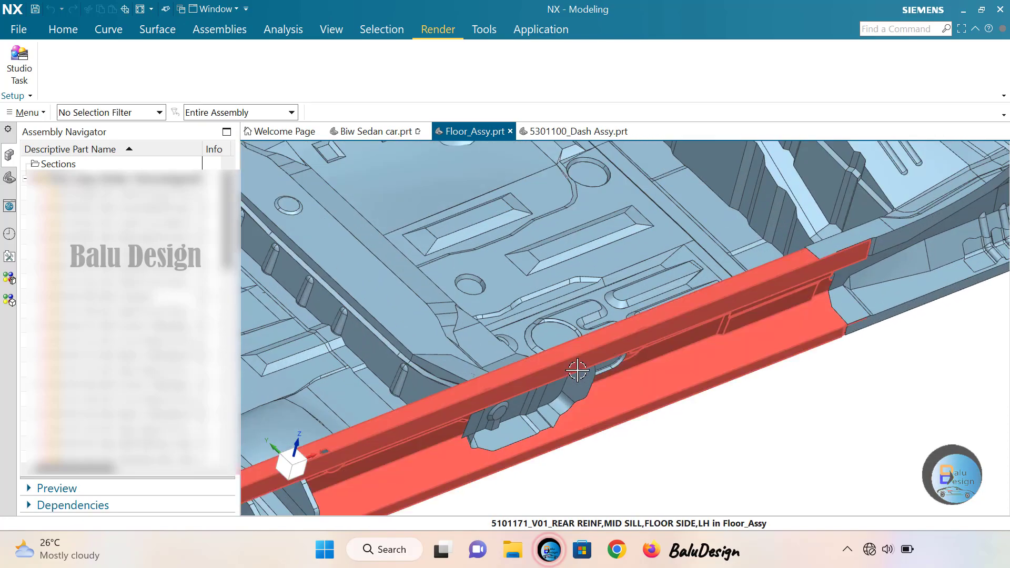
scroll(577, 371, "down", 10)
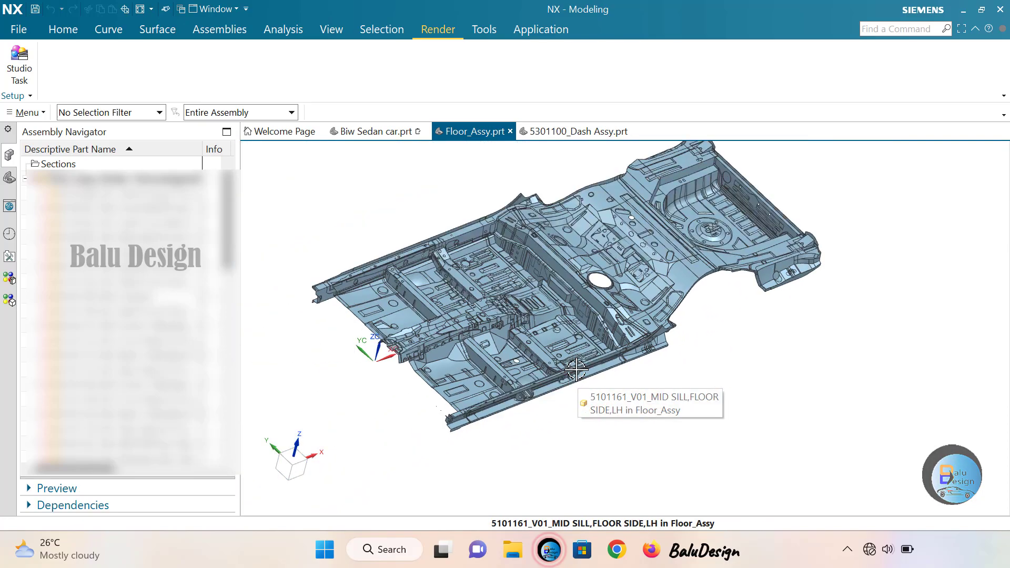
- Inspect the rear floor panel up close and the floor assembly from further angles
middle_click_drag(577, 425, 570, 383)
scroll(451, 304, "up", 2)
scroll(451, 305, "up", 3)
scroll(422, 326, "down", 5)
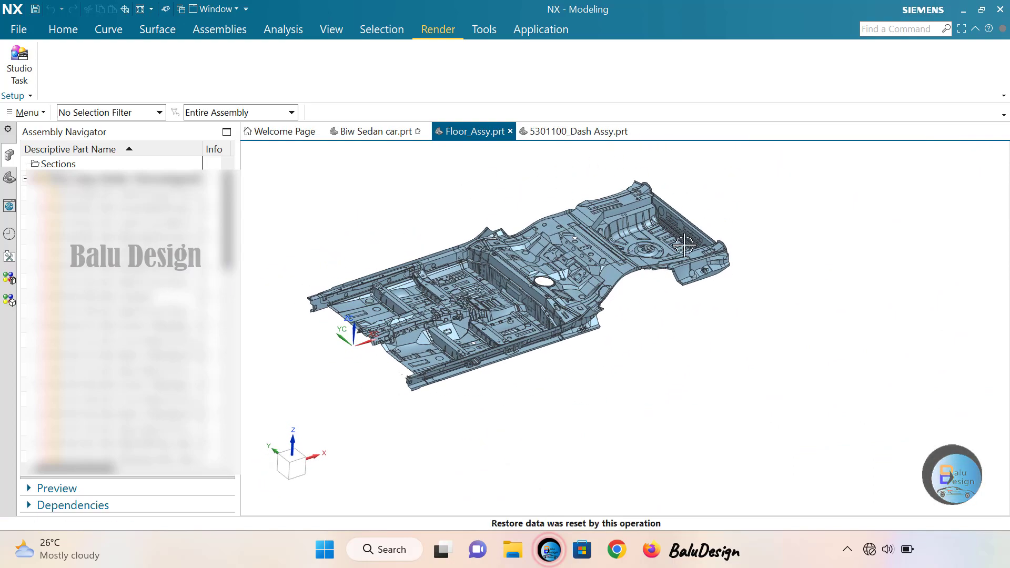
scroll(683, 243, "up", 4)
scroll(681, 240, "down", 3)
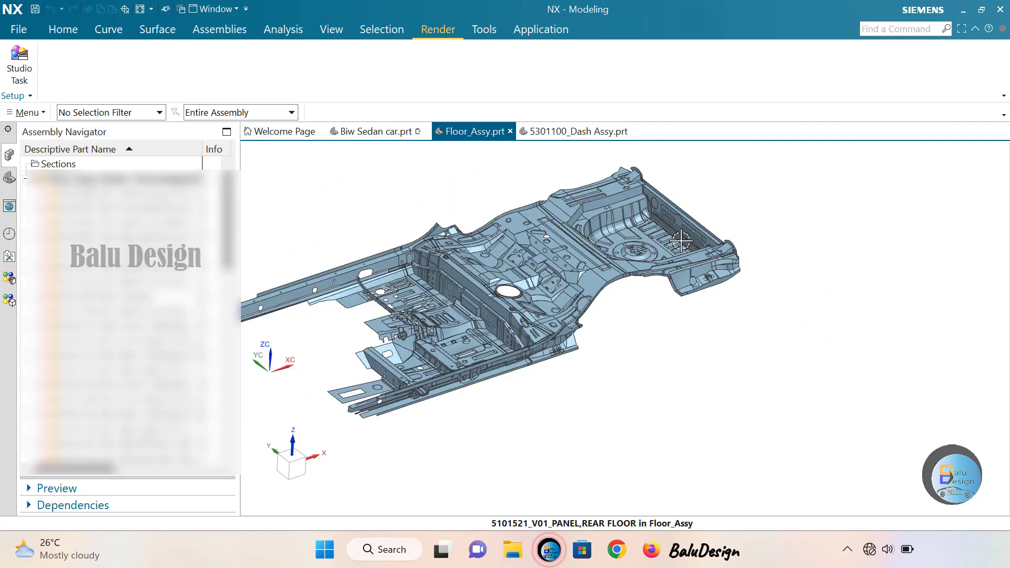
scroll(681, 240, "down", 2)
mouse_move(757, 271)
middle_mouse_down()
mouse_move(659, 289)
mouse_move(728, 289)
mouse_move(740, 279)
middle_mouse_up()
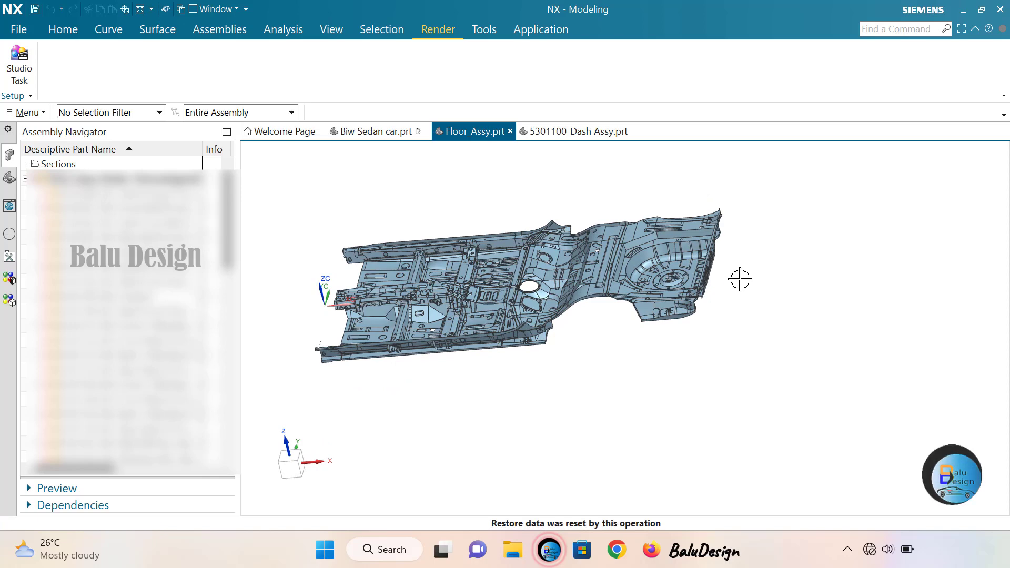
- Start Edit Object Display and select all components of the floor assembly
middle_click_drag(658, 361, 695, 353)
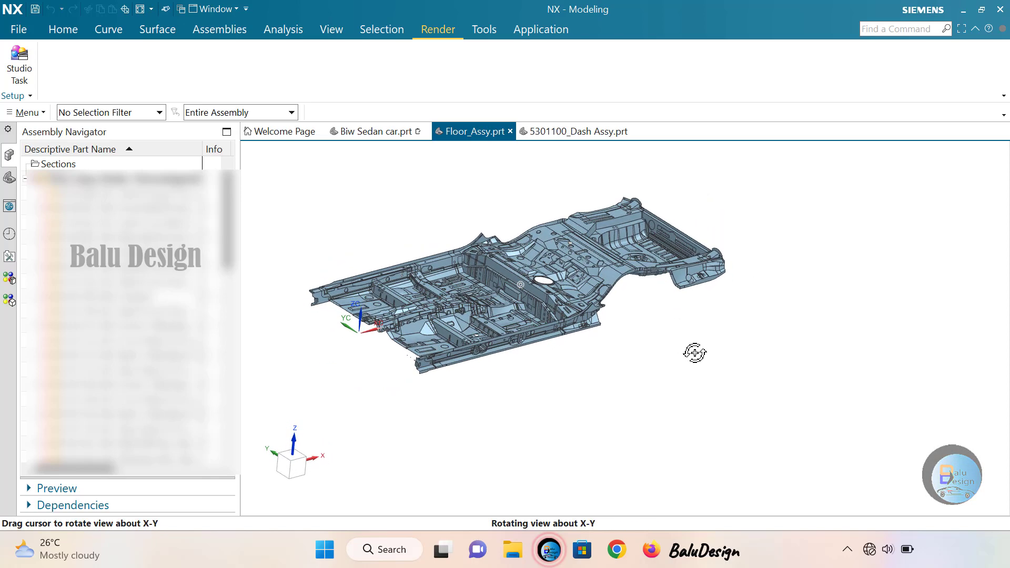
scroll(695, 355, "down", 2)
scroll(656, 342, "up", 2)
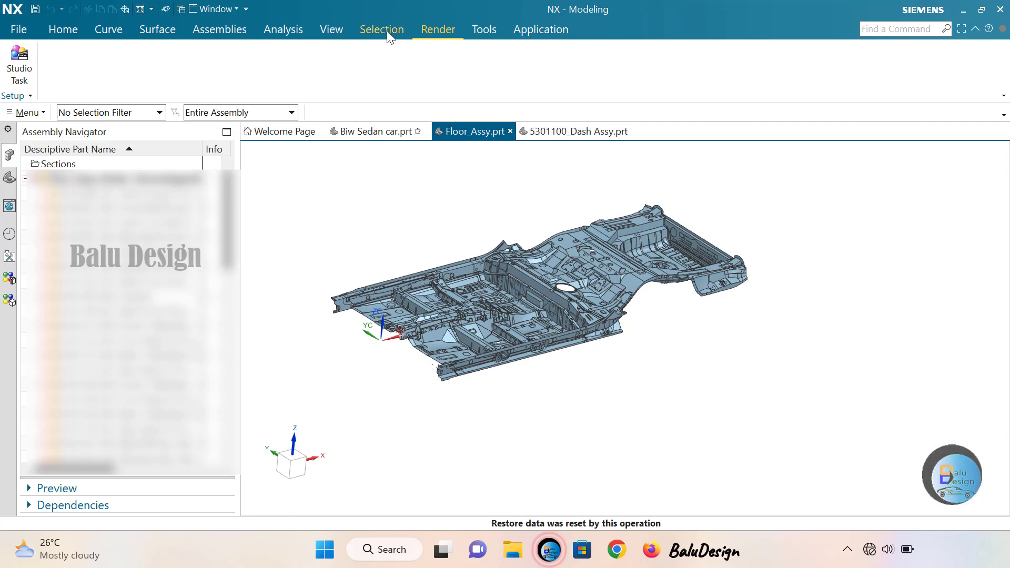
left_click(330, 30)
left_click(497, 65)
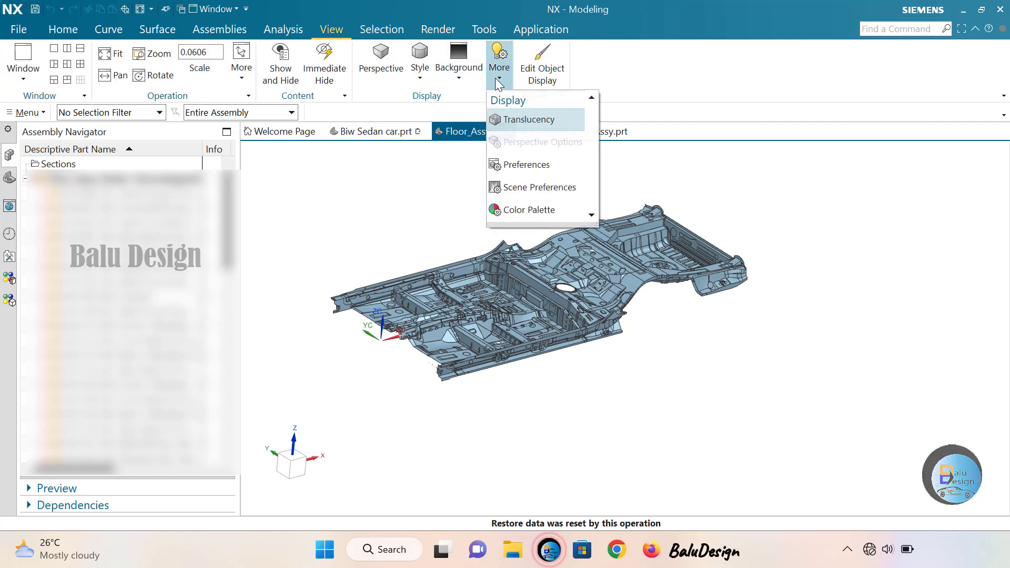
left_click(542, 66)
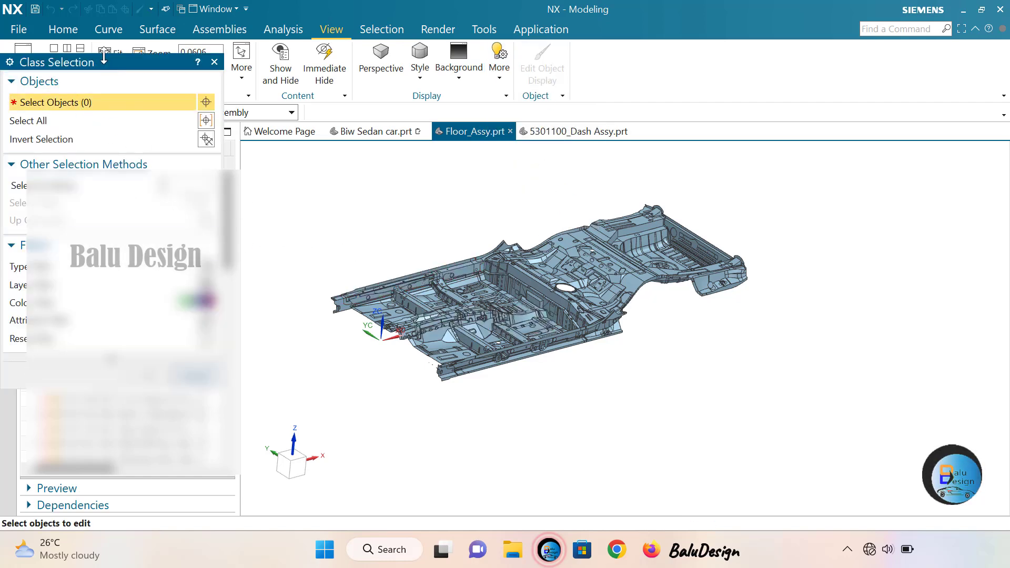
left_click_drag(104, 62, 239, 71)
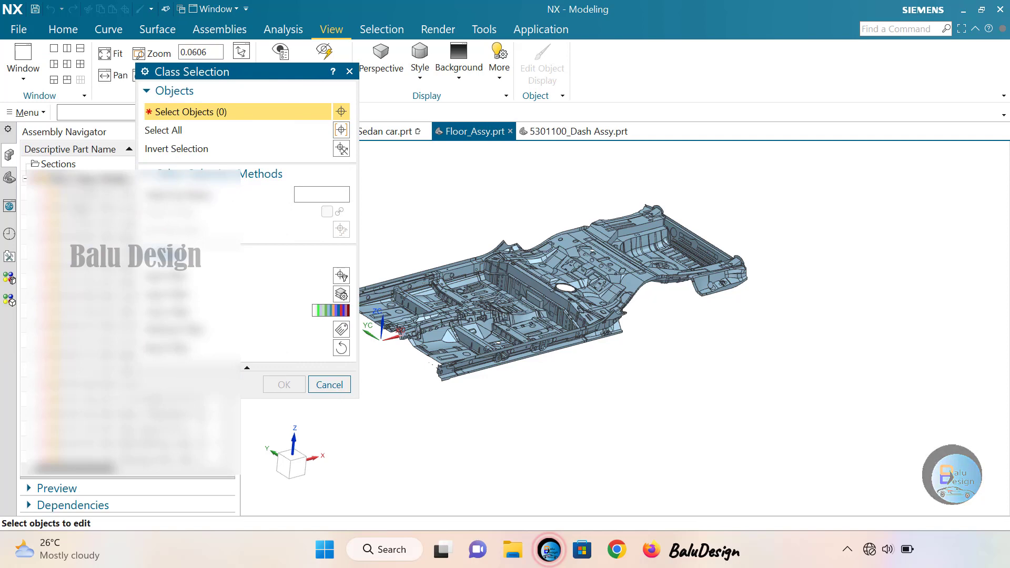
left_click_drag(185, 82, 245, 80)
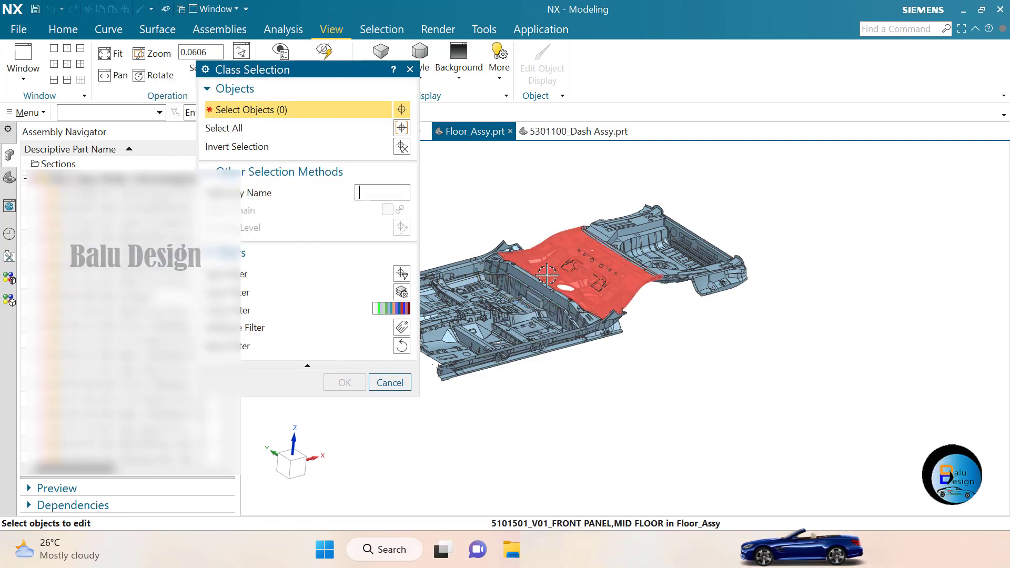
scroll(551, 296, "down", 5)
left_click_drag(449, 215, 702, 377)
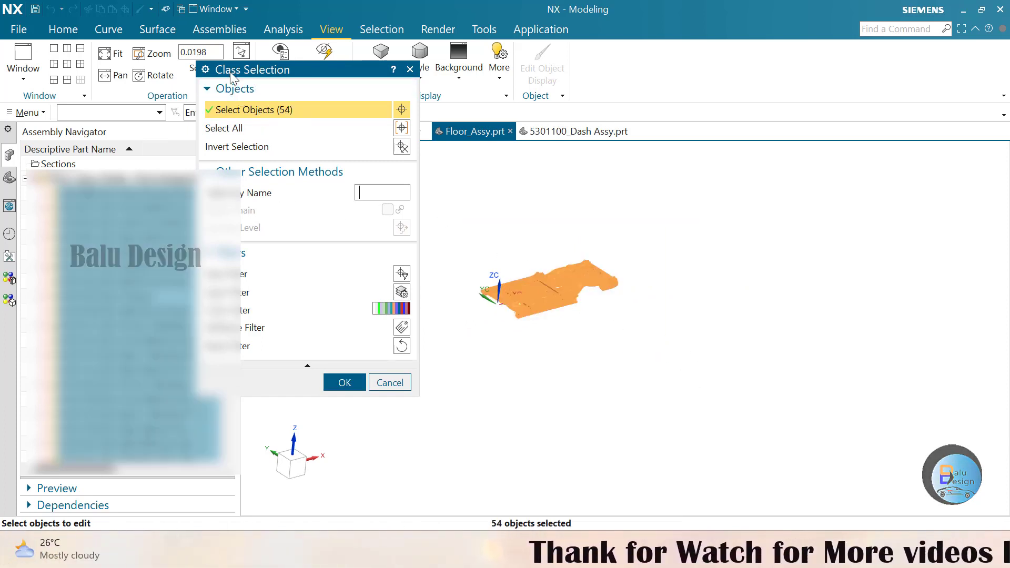
left_click_drag(226, 68, 114, 69)
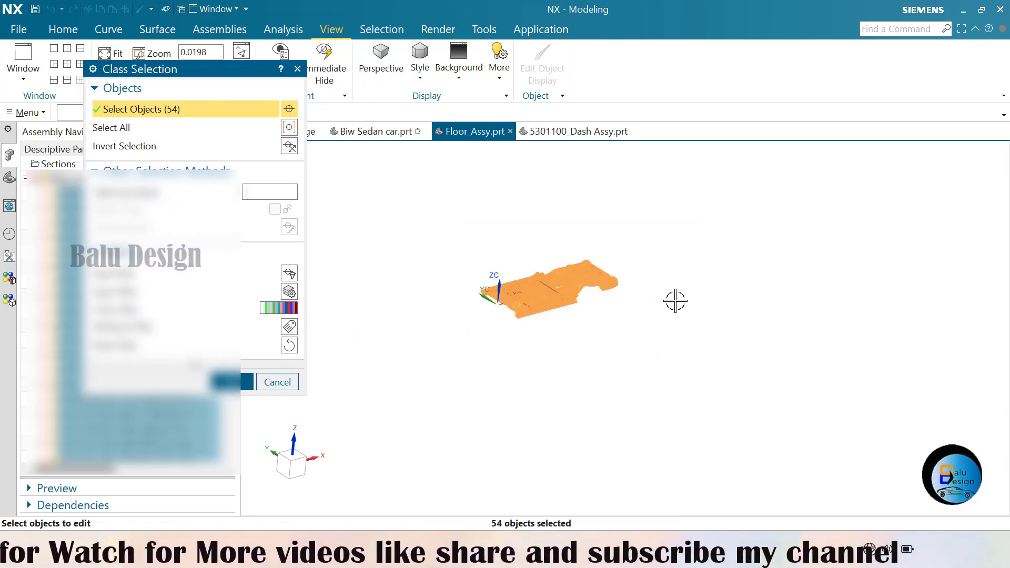
- Change the display color of the selected floor assembly components to bright blue
scroll(677, 301, "up", 3)
scroll(625, 350, "down", 2)
scroll(465, 351, "up", 2)
scroll(473, 232, "down", 3)
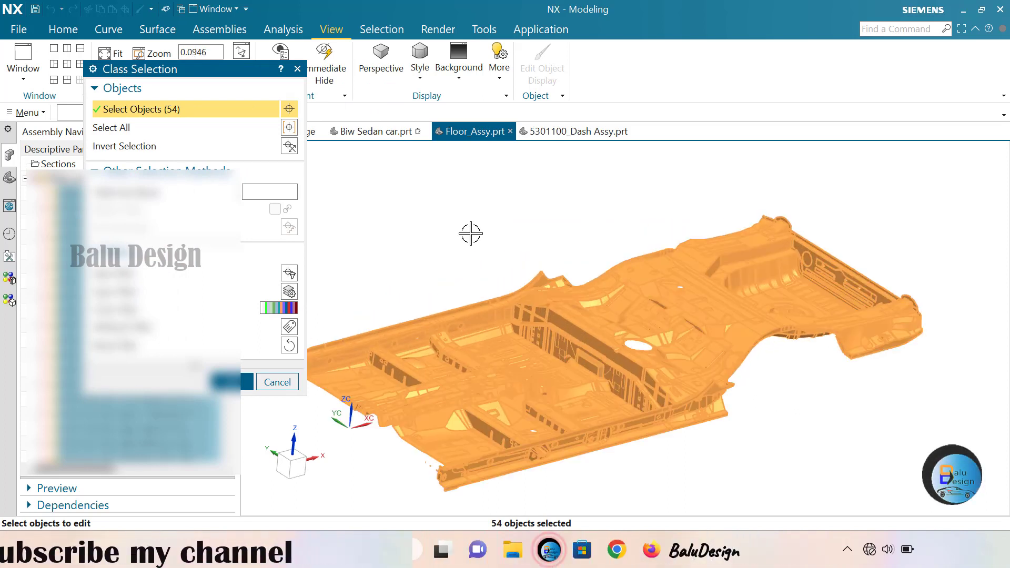
scroll(472, 232, "up", 1)
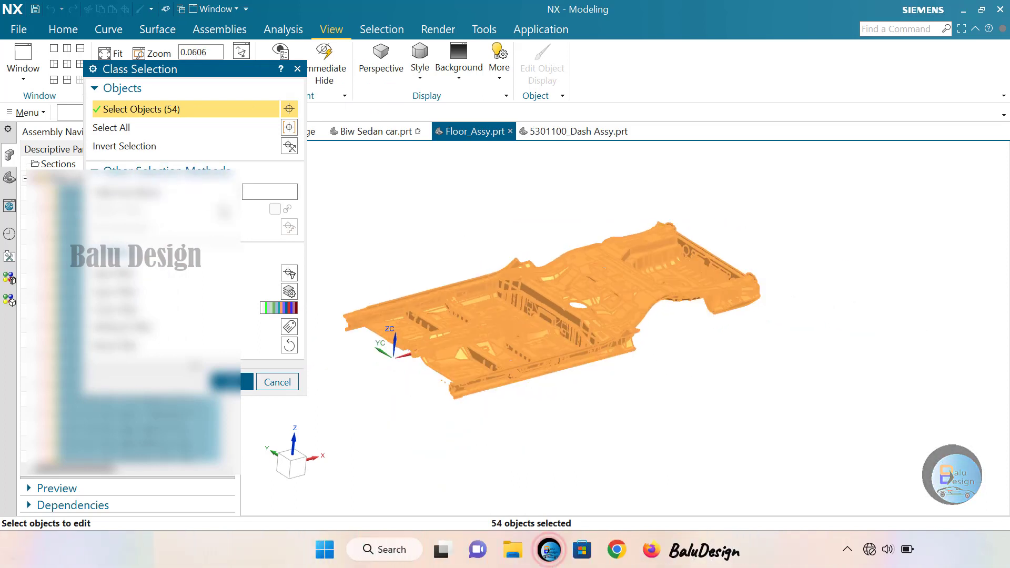
left_click(241, 382)
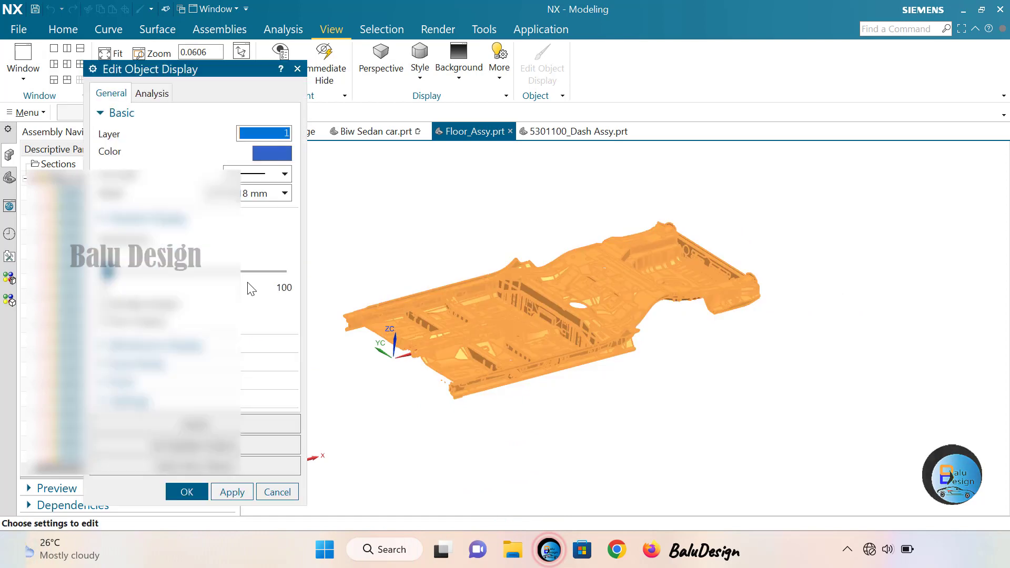
left_click(262, 155)
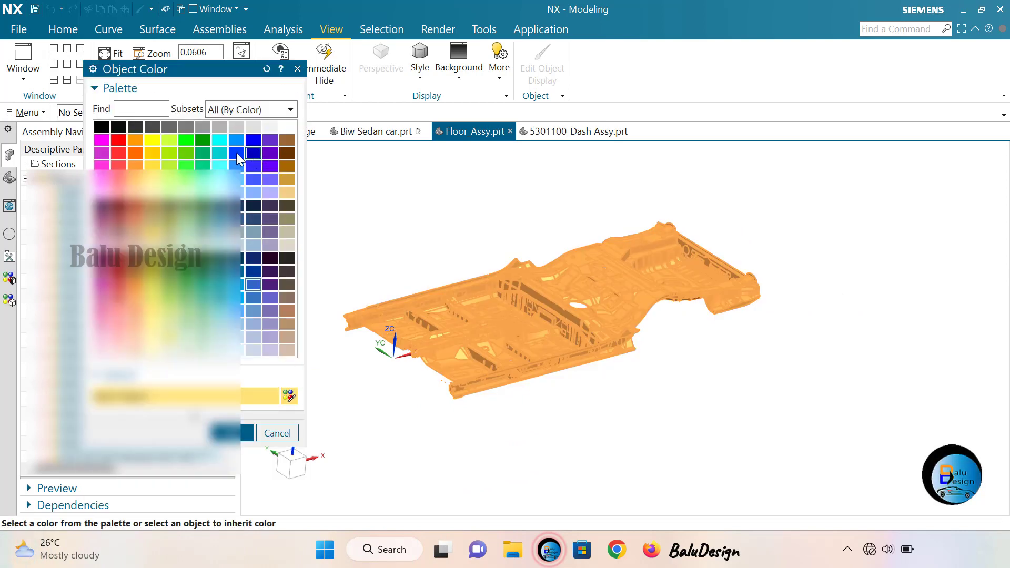
left_click(232, 433)
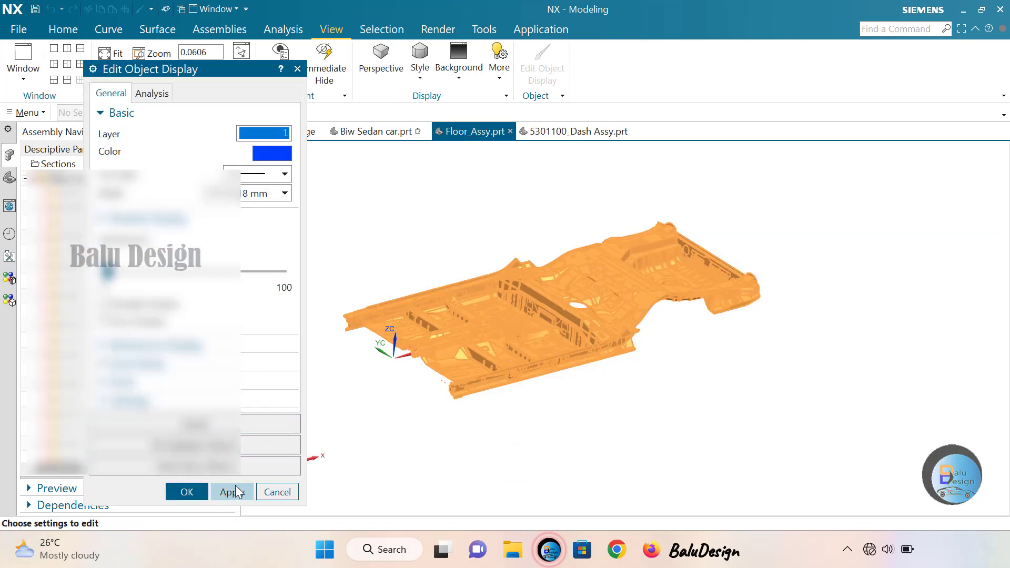
left_click(231, 491)
left_click(188, 493)
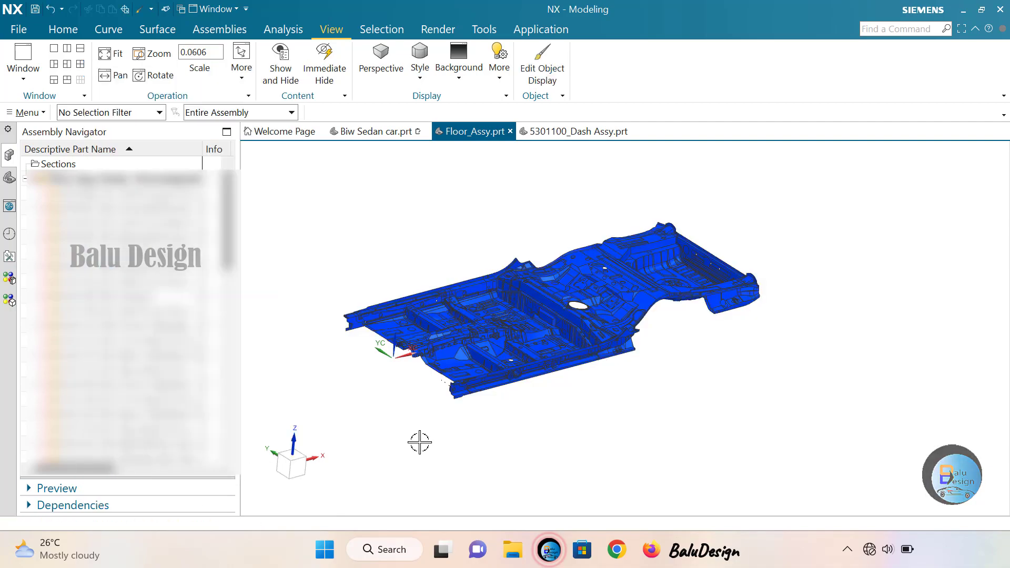
- Open the 5101031_V01 front floor backbone reinforcement from the floor assembly in its own window
scroll(667, 330, "up", 4)
scroll(665, 330, "up", 3)
scroll(665, 330, "down", 6)
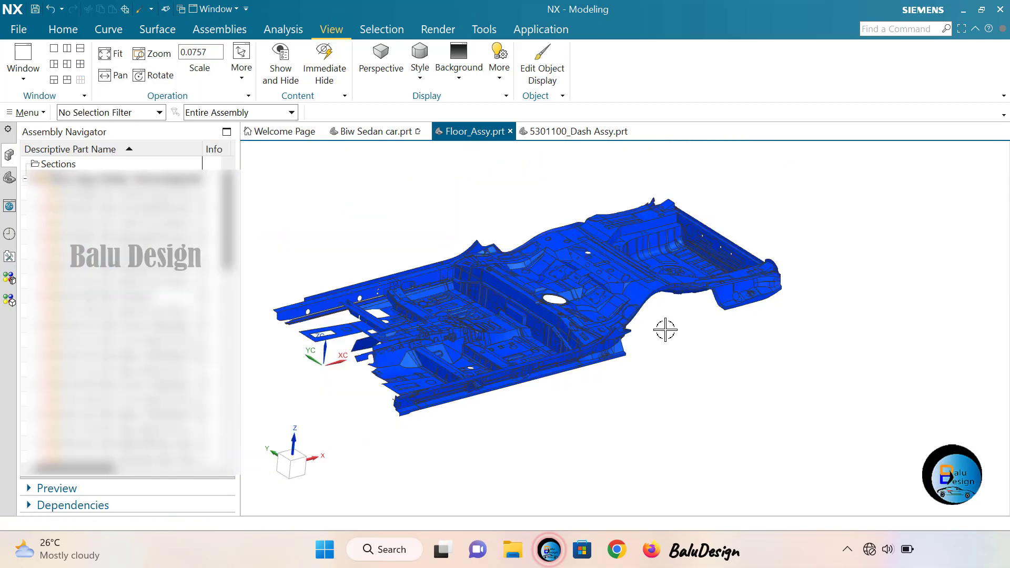
middle_click_drag(661, 341, 651, 369)
scroll(652, 368, "down", 3)
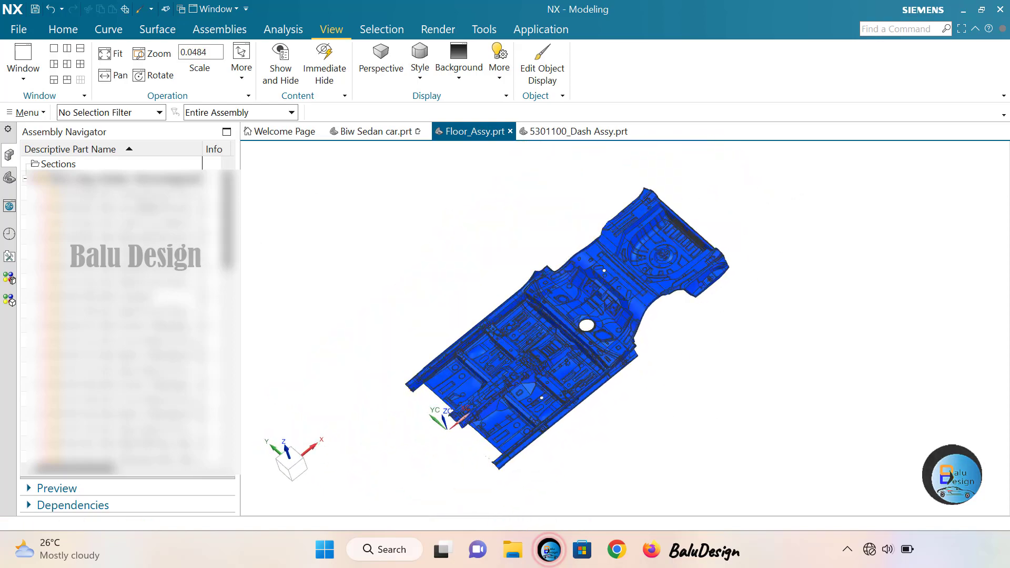
left_click(158, 193)
left_click(174, 207)
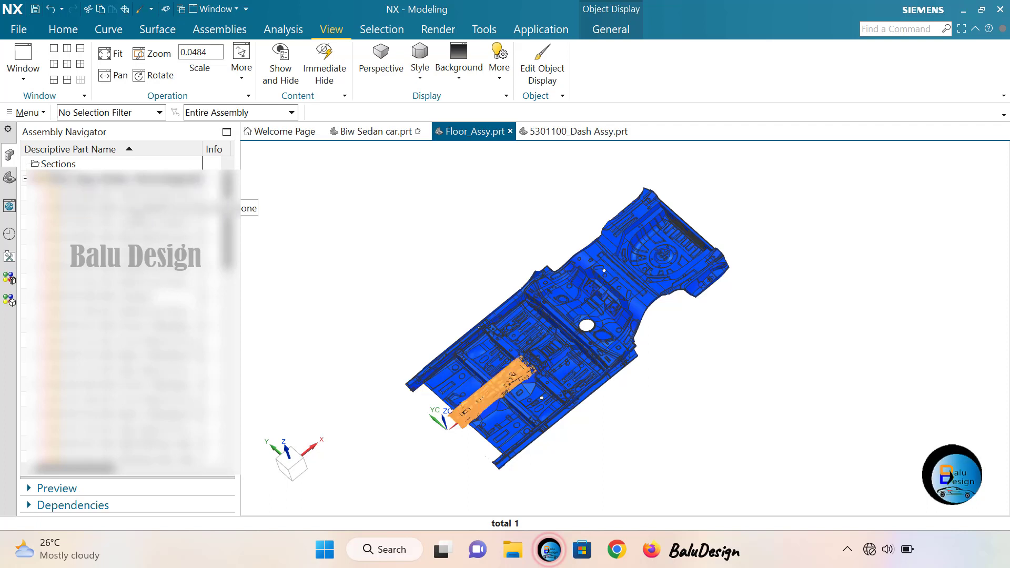
right_click(221, 208)
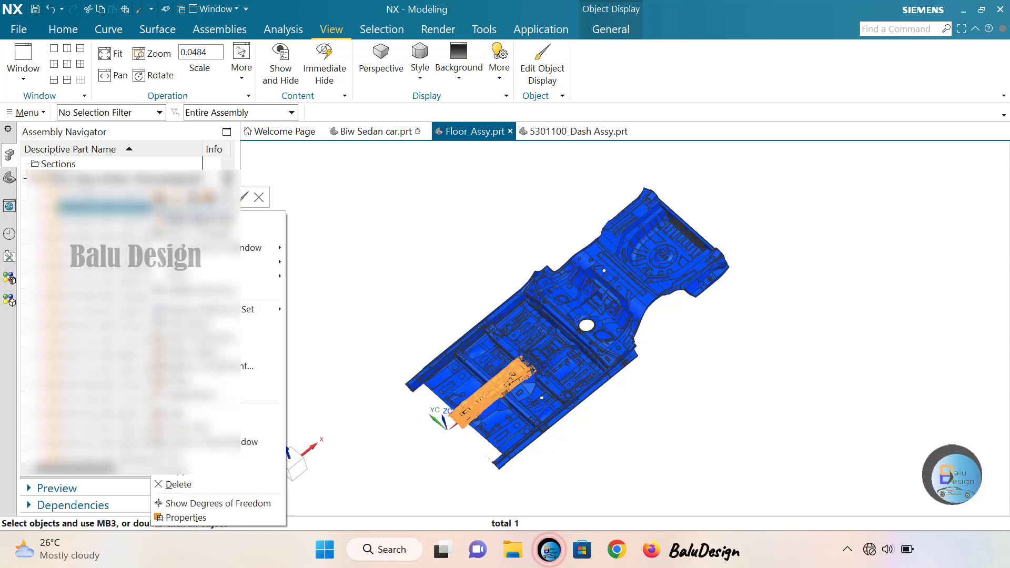
left_click(261, 234)
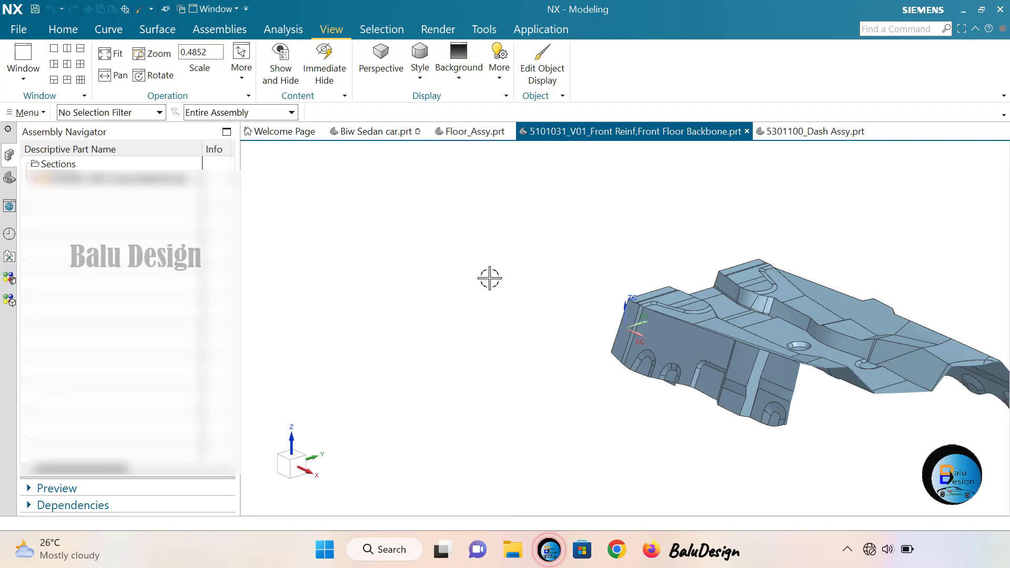
- Fit the front floor backbone reinforcement in the view and examine its side flange up close and its overall shape
scroll(490, 278, "down", 2)
middle_click_drag(497, 318, 437, 254)
right_click(437, 255)
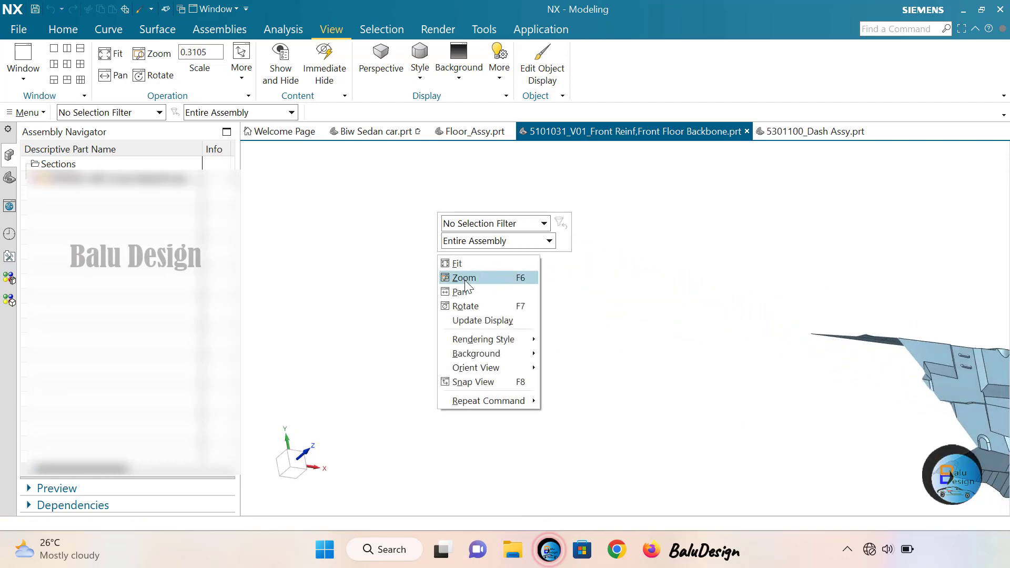
left_click(465, 265)
scroll(467, 272, "down", 2)
middle_click_drag(474, 289, 508, 368)
scroll(445, 435, "up", 2)
scroll(448, 409, "up", 1)
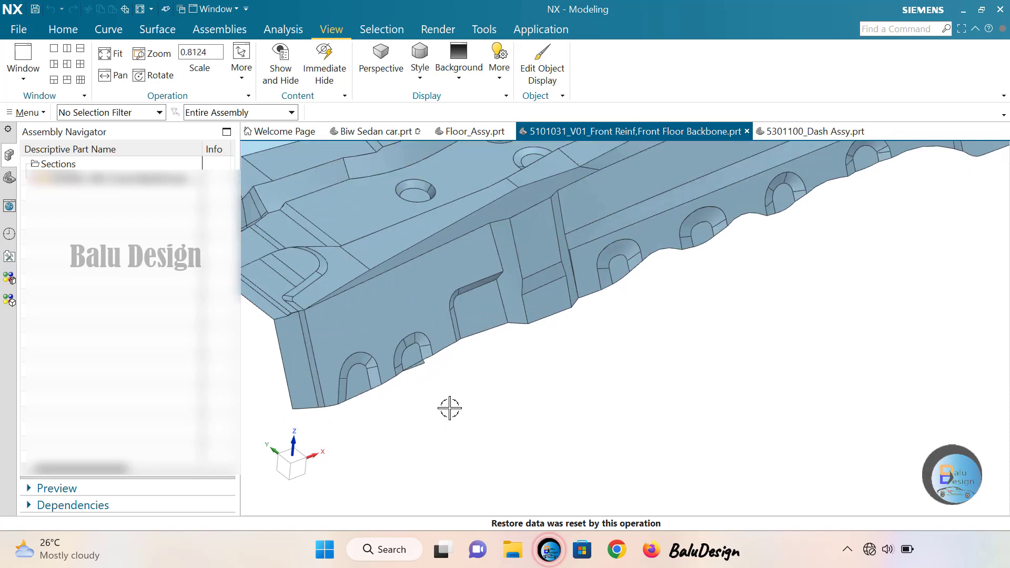
scroll(449, 409, "down", 4)
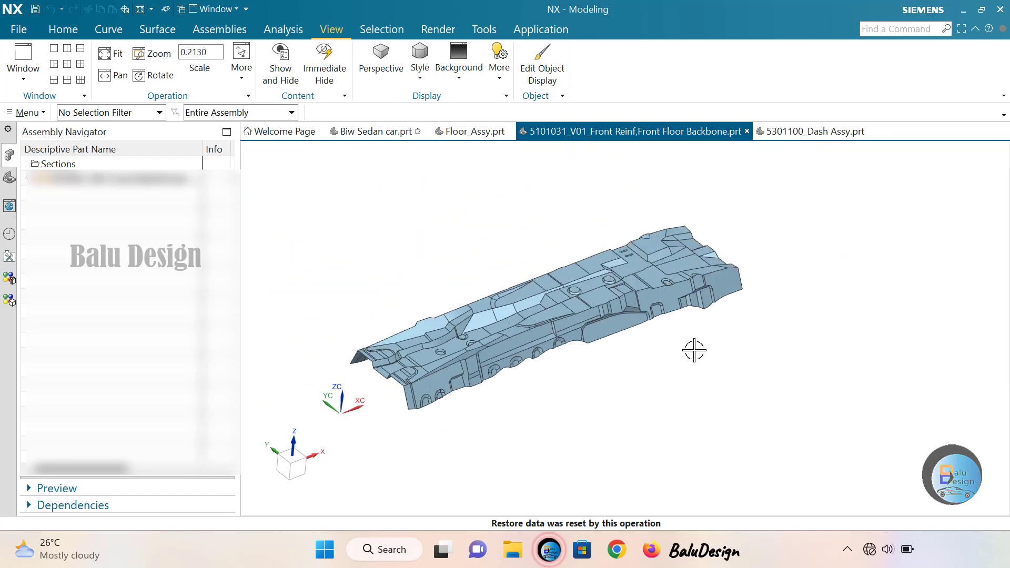
middle_click_drag(710, 342, 711, 363)
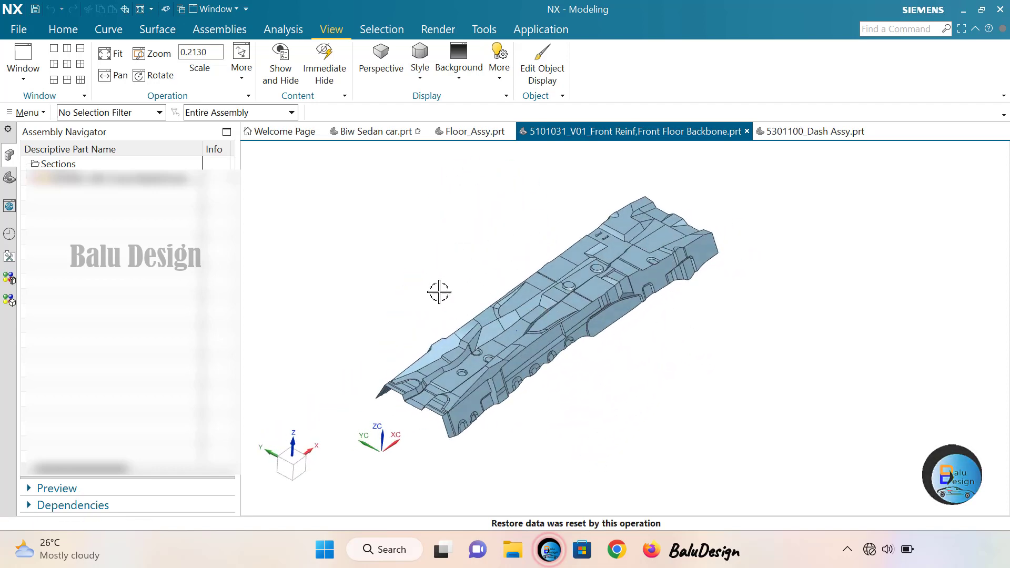
- Switch the front floor backbone reinforcement's rendering style to shaded without edges and inspect its surfaces
left_click(384, 60)
left_click(384, 60)
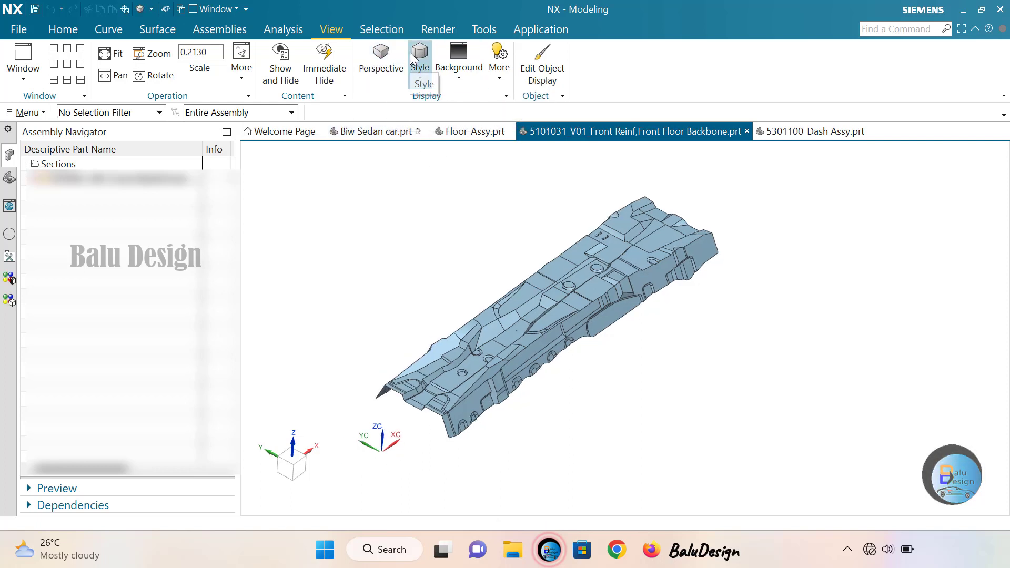
left_click(420, 78)
left_click(446, 126)
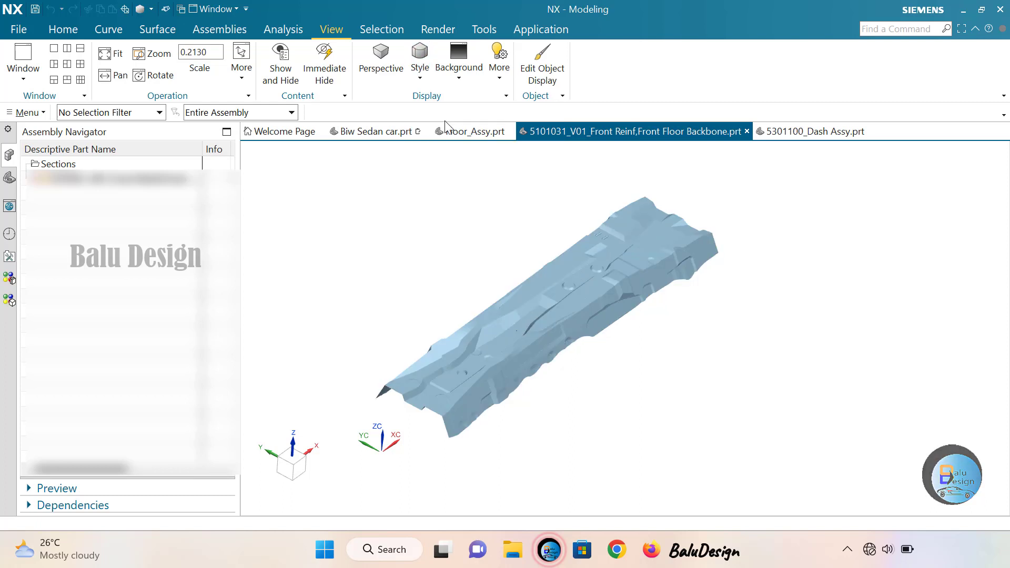
mouse_move(421, 271)
middle_mouse_down()
mouse_move(449, 307)
mouse_move(428, 363)
mouse_move(445, 337)
mouse_move(422, 266)
middle_mouse_up()
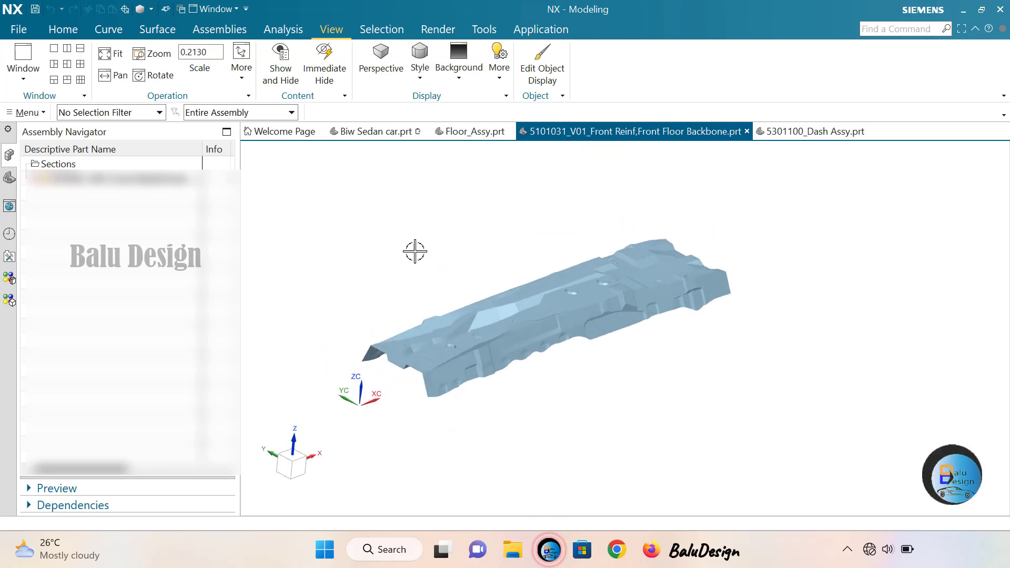
scroll(325, 401, "up", 2)
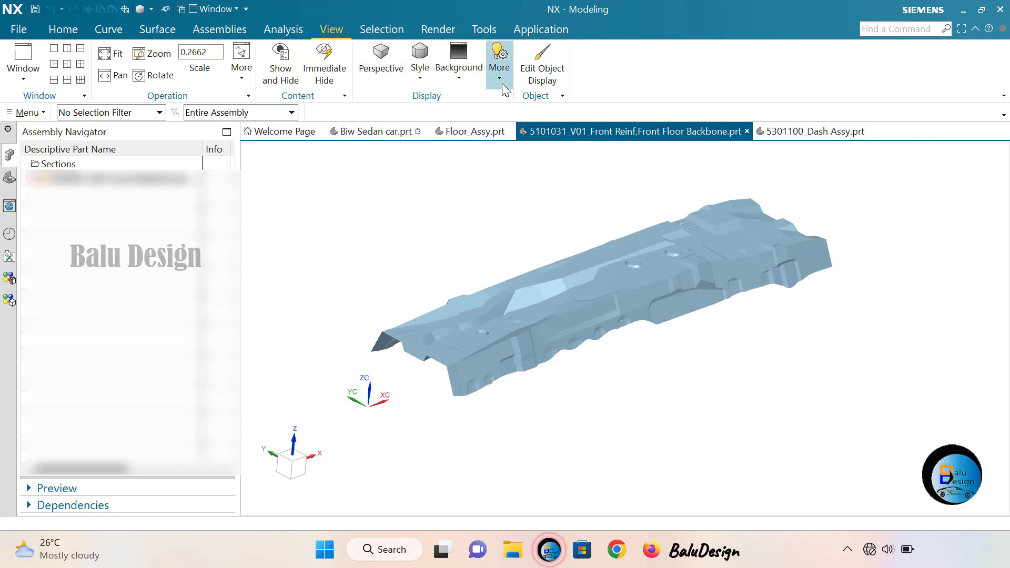
- Return to the Biw Sedan car assembly and view the whole body from the front corner
left_click(394, 133)
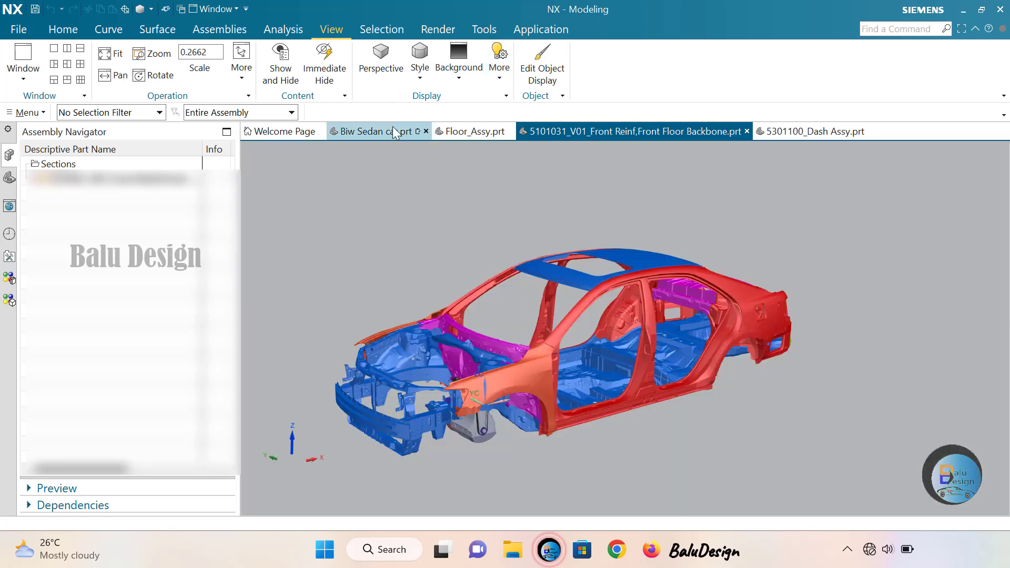
mouse_move(743, 477)
middle_mouse_down()
mouse_move(704, 449)
mouse_move(703, 435)
mouse_move(708, 453)
mouse_move(730, 464)
mouse_move(722, 481)
mouse_move(735, 472)
middle_mouse_up()
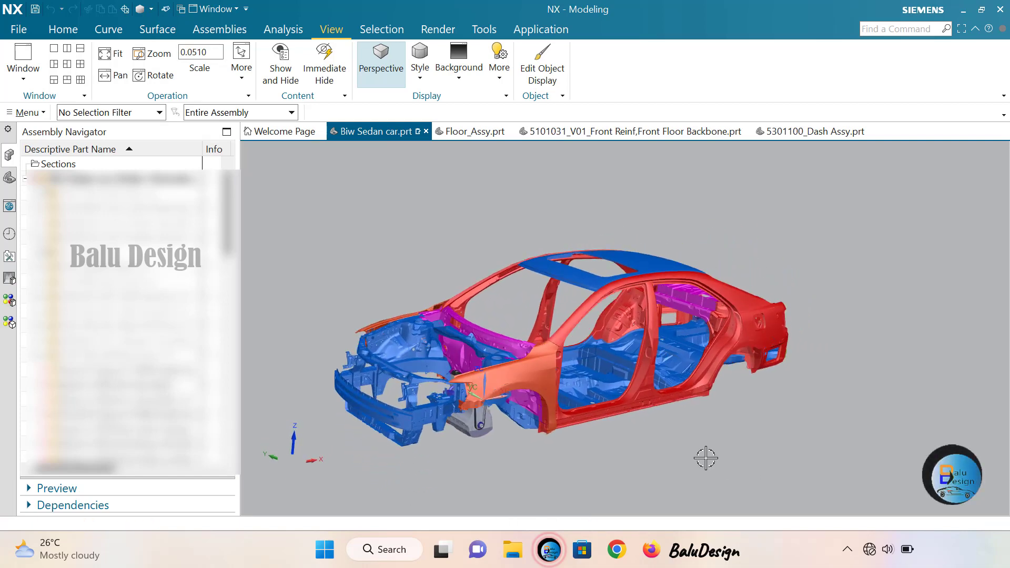
scroll(703, 435, "down", 1)
- Select the run of laguna F3R engine components in the sedan assembly and open them all in separate windows
scroll(126, 315, "down", 5)
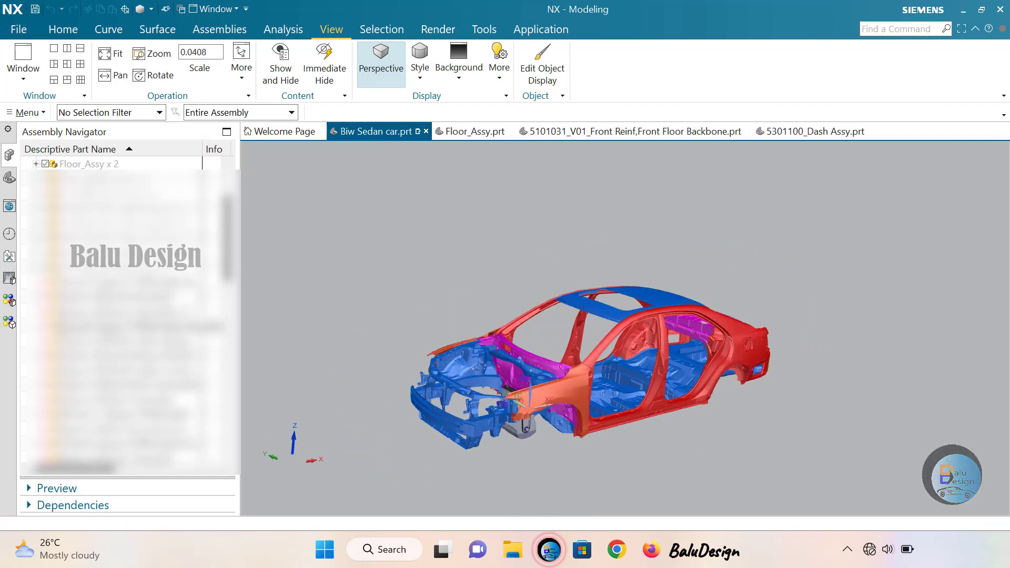
scroll(126, 315, "up", 2)
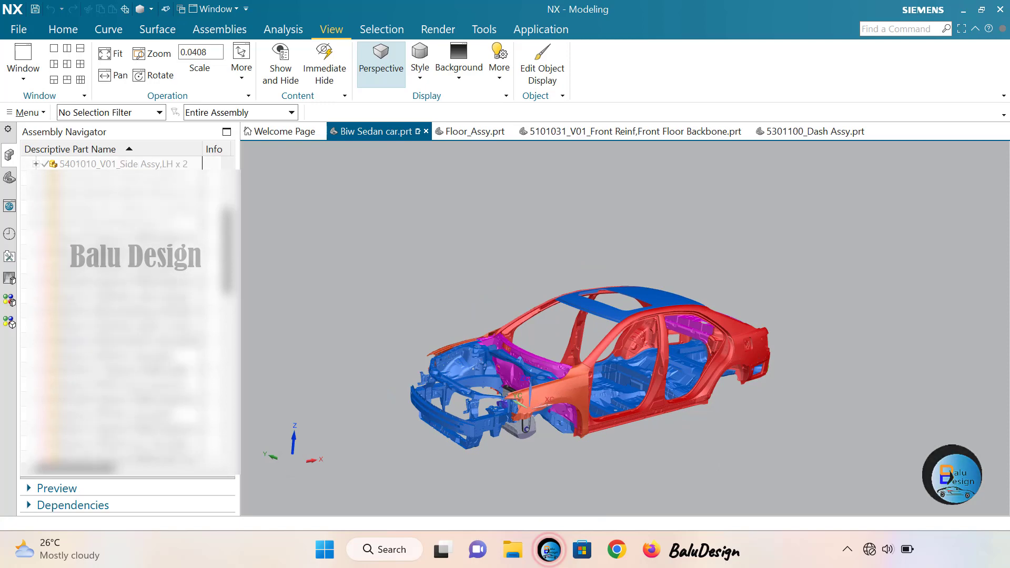
left_click(126, 238)
scroll(126, 316, "down", 10)
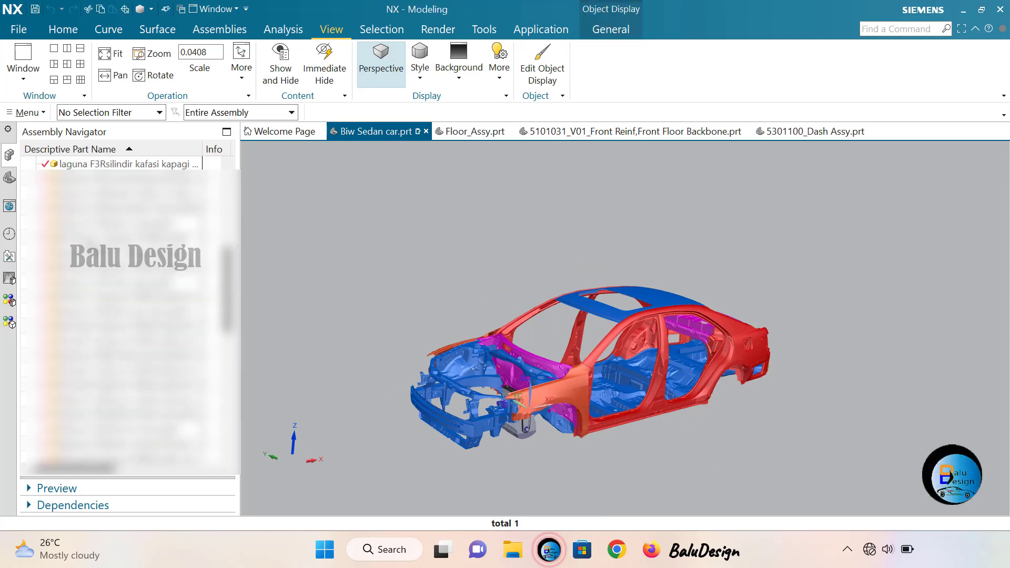
left_click(125, 441, "shift")
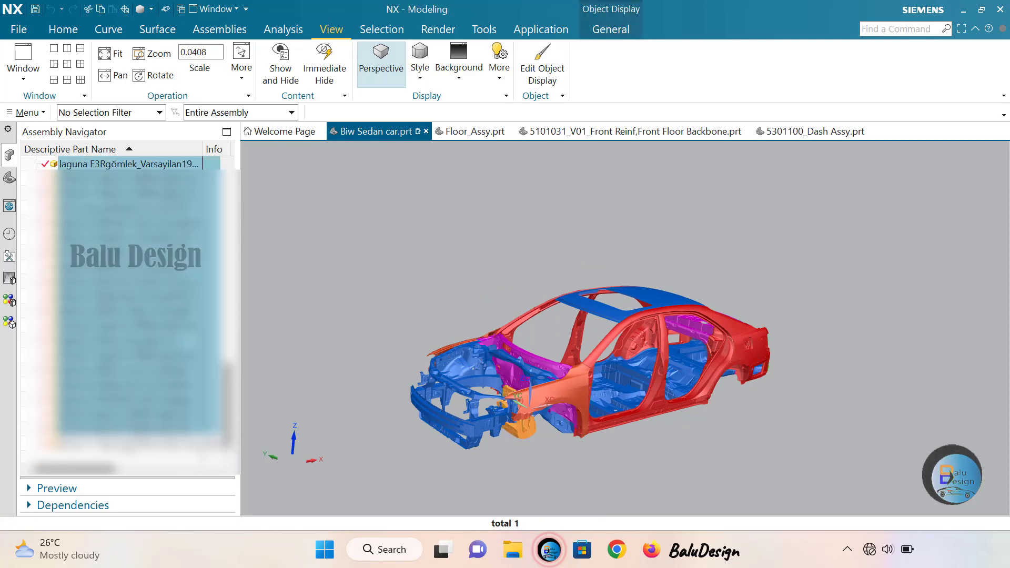
right_click(126, 441)
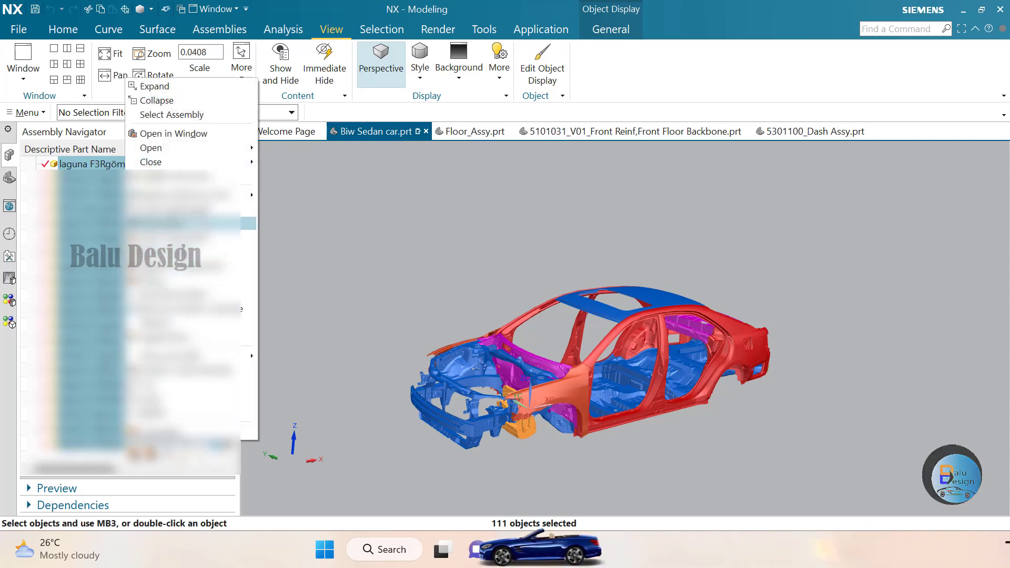
left_click(176, 134)
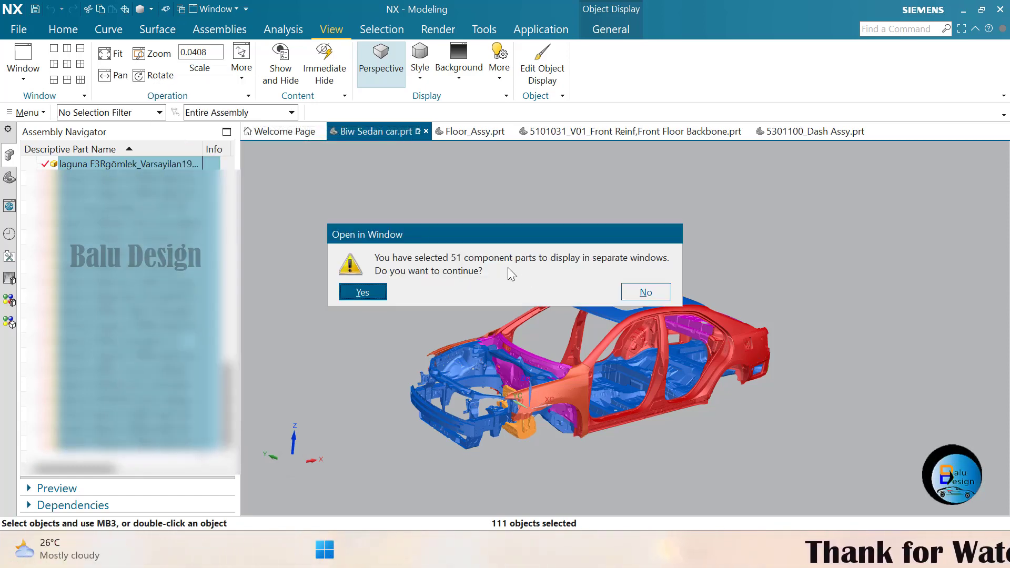
left_click(354, 291)
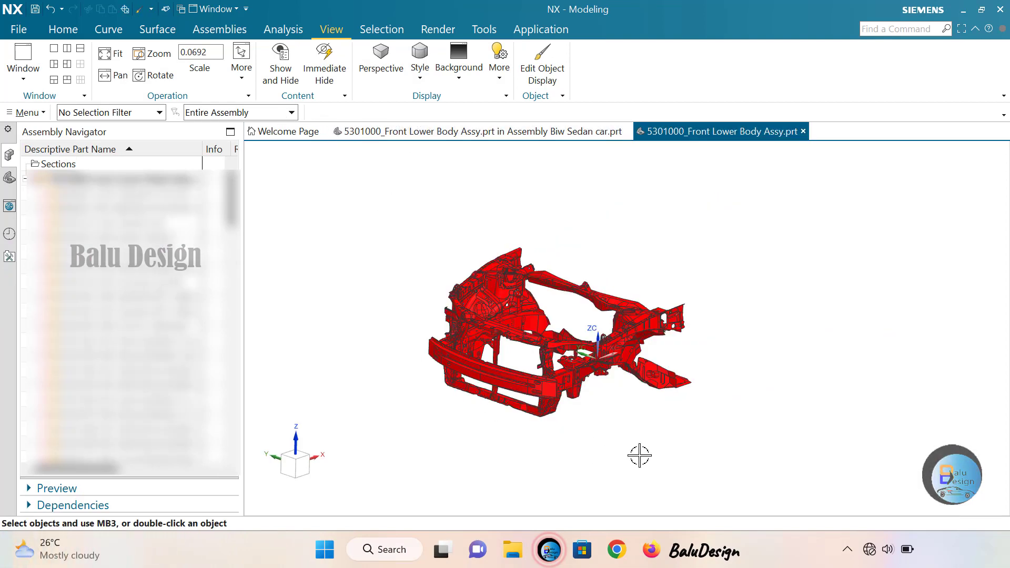
- Examine the overall shape of the 5301000 Front Lower Body Assy in its own window
scroll(637, 457, "down", 2)
scroll(635, 458, "up", 5)
scroll(635, 458, "down", 1)
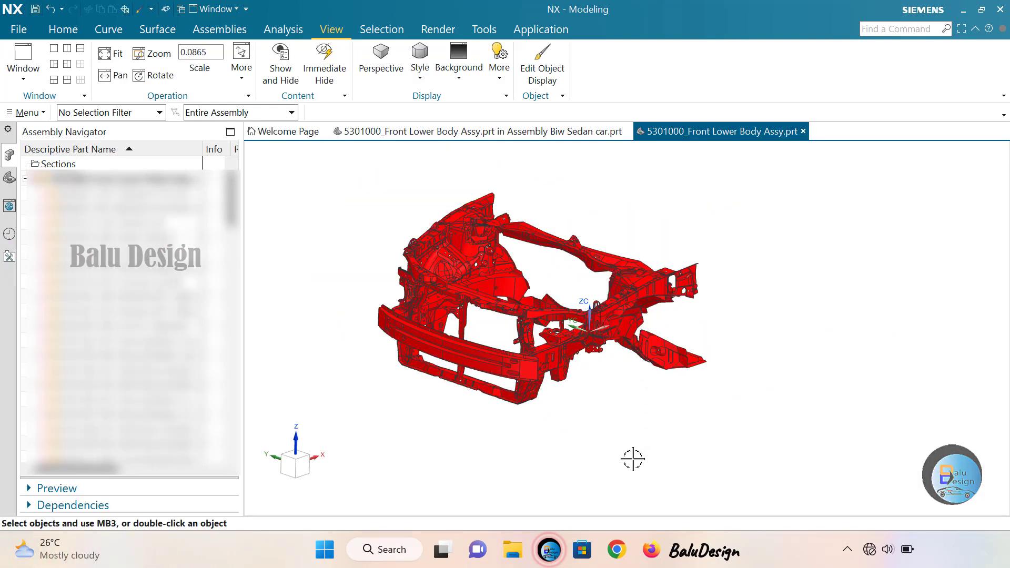
scroll(362, 262, "up", 2)
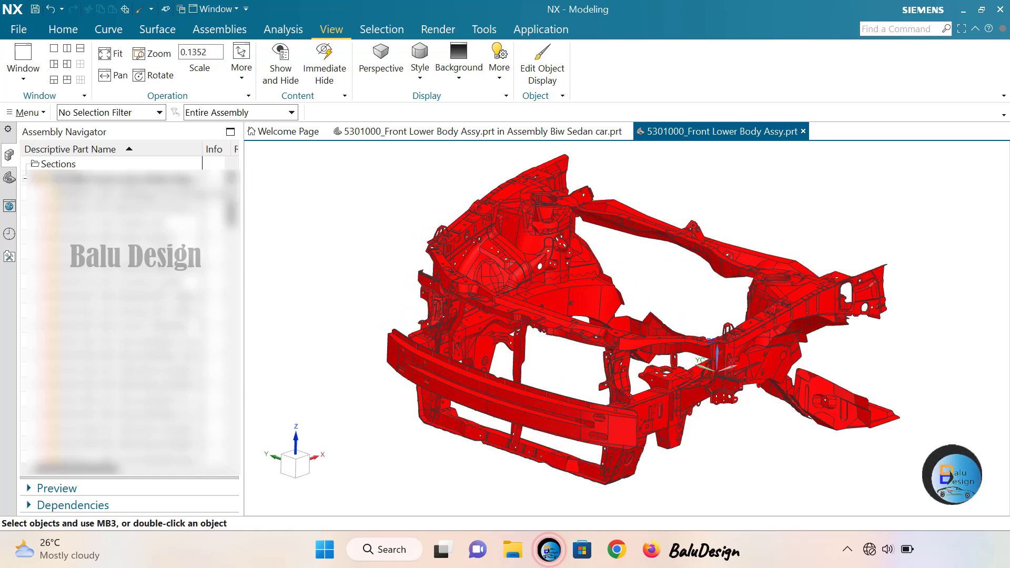
- Switch to the Biw Sedan car assembly and make the top-level assembly the work part
left_click(25, 77)
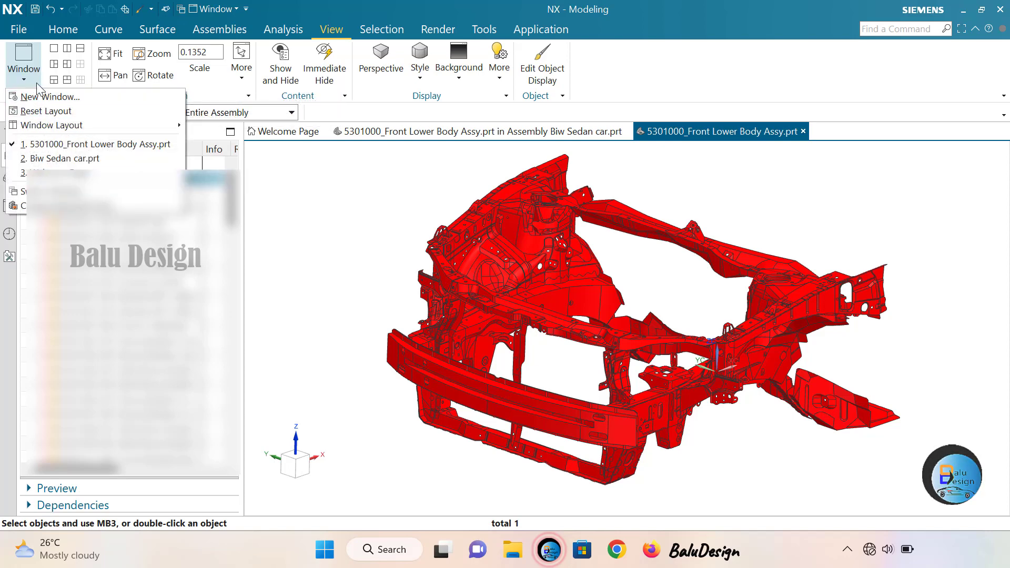
left_click(63, 157)
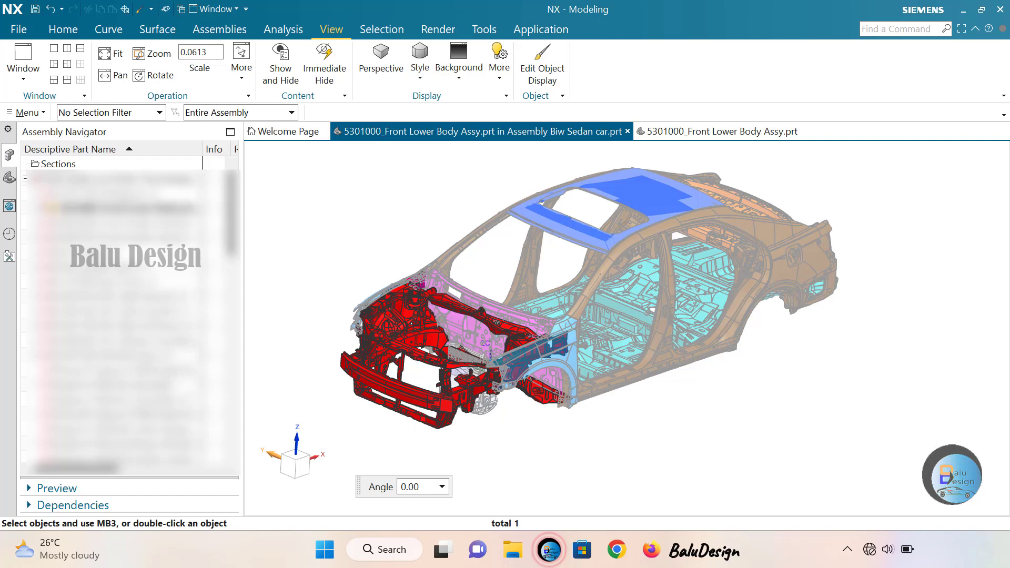
right_click(109, 178)
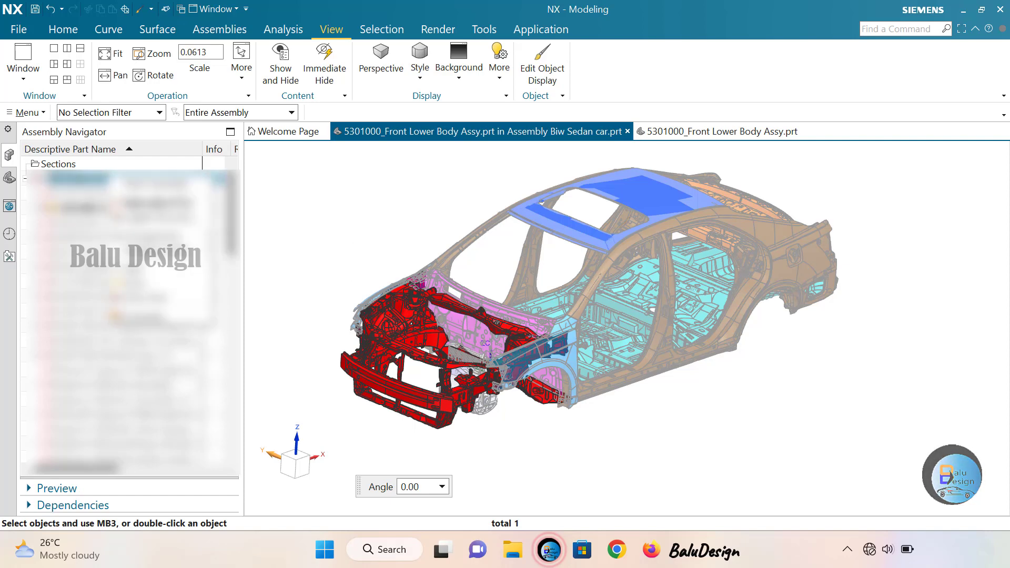
left_click(157, 203)
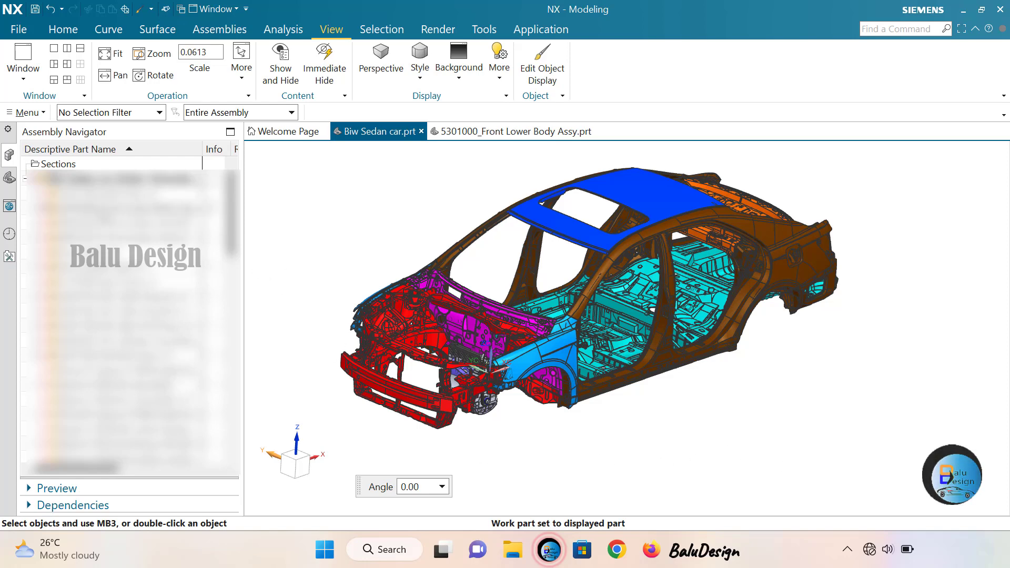
- Make the 5301000 Front Lower Body Assy the work part within the Biw Sedan car assembly
left_click(100, 207)
right_click(100, 207)
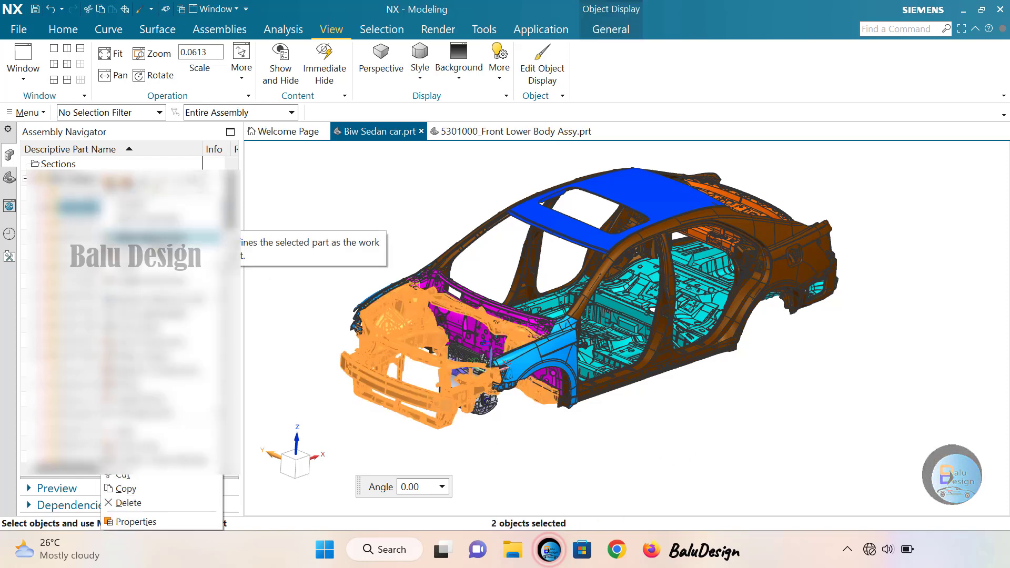
left_click(157, 234)
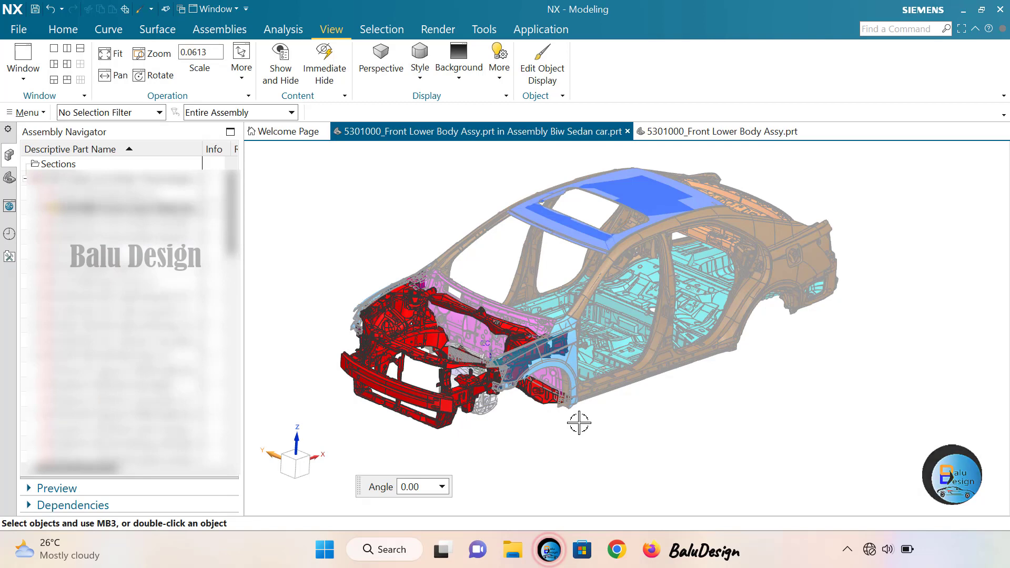
scroll(787, 395, "up", 2)
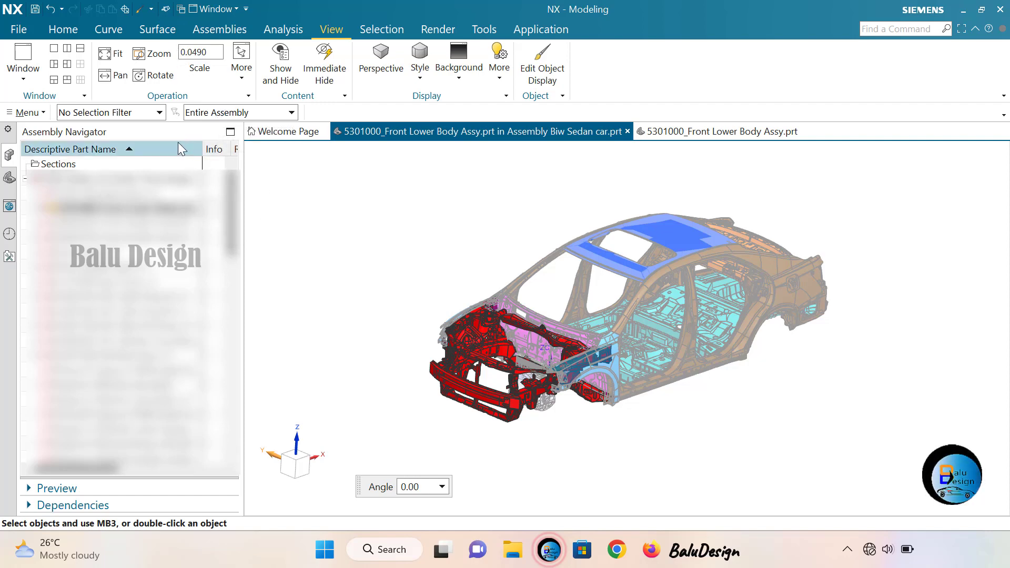
- Return to the separate 5301000 Front Lower Body Assy window and examine its structure and front bumper member up close
left_click(33, 81)
left_click(32, 81)
left_click(32, 83)
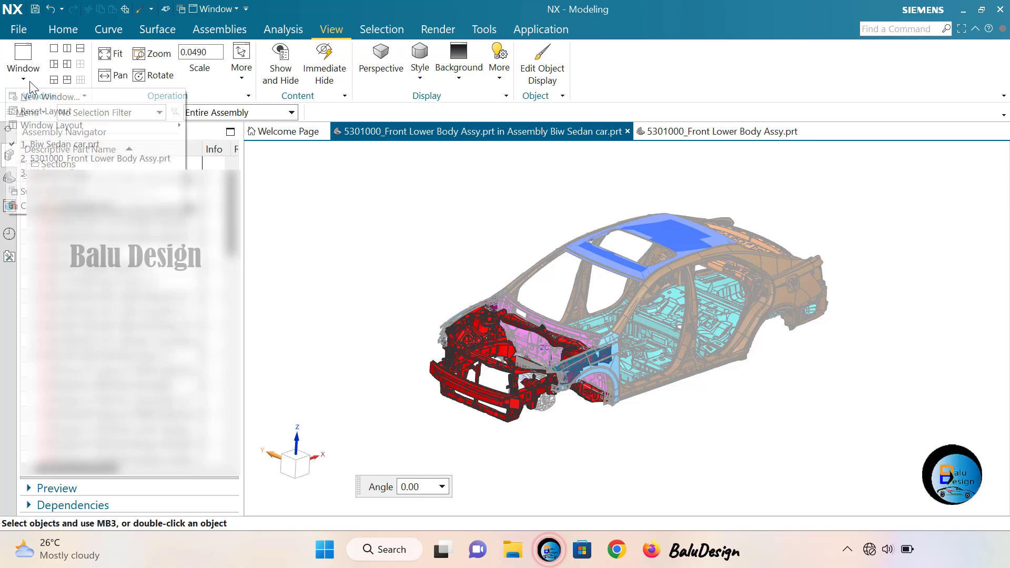
left_click(75, 159)
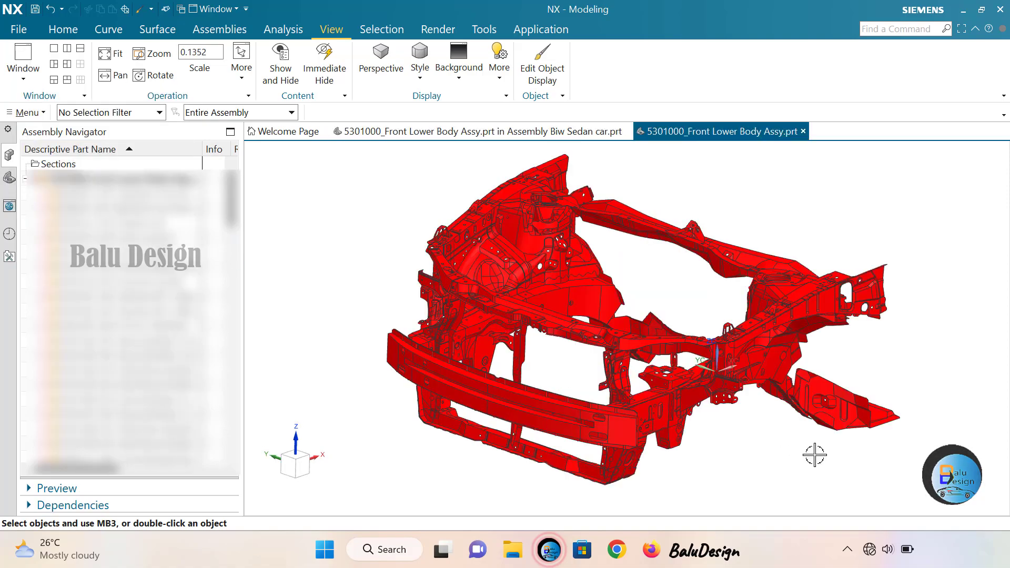
mouse_move(808, 454)
middle_mouse_down()
mouse_move(765, 442)
mouse_move(729, 451)
mouse_move(787, 440)
mouse_move(815, 459)
mouse_move(816, 444)
middle_mouse_up()
scroll(816, 444, "down", 1)
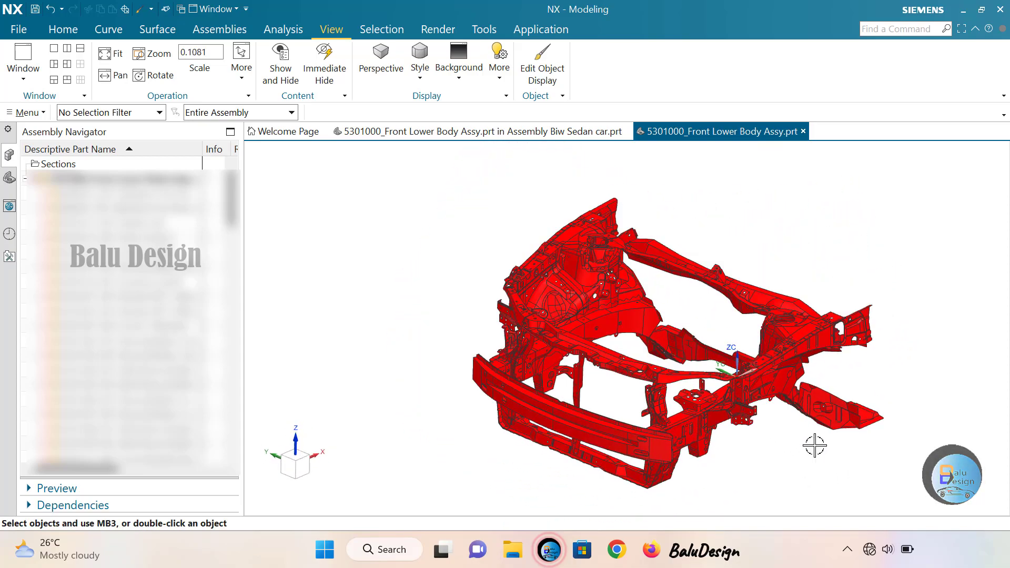
scroll(442, 361, "down", 2)
scroll(569, 459, "up", 1)
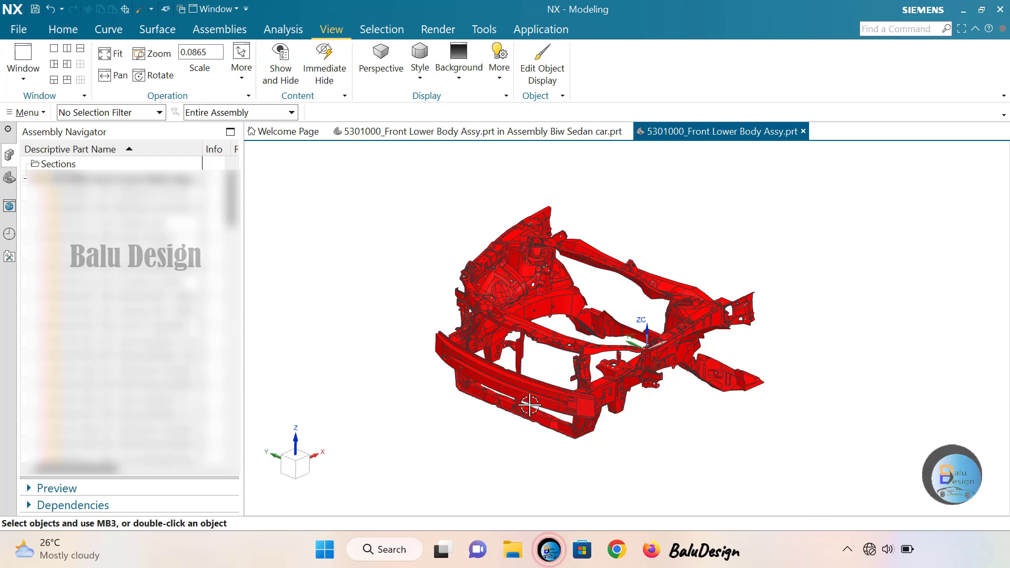
scroll(531, 400, "up", 3)
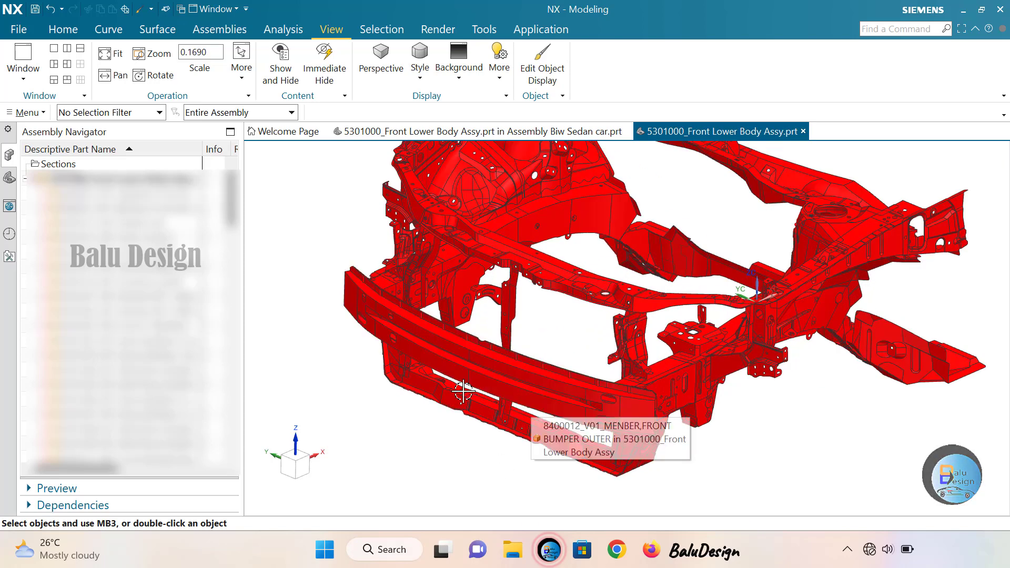
scroll(446, 445, "down", 3)
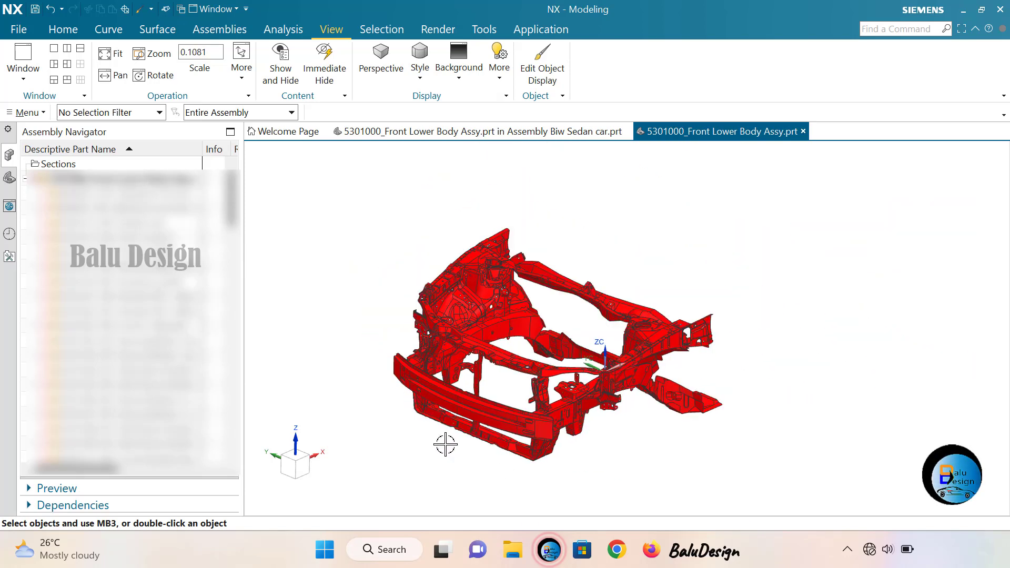